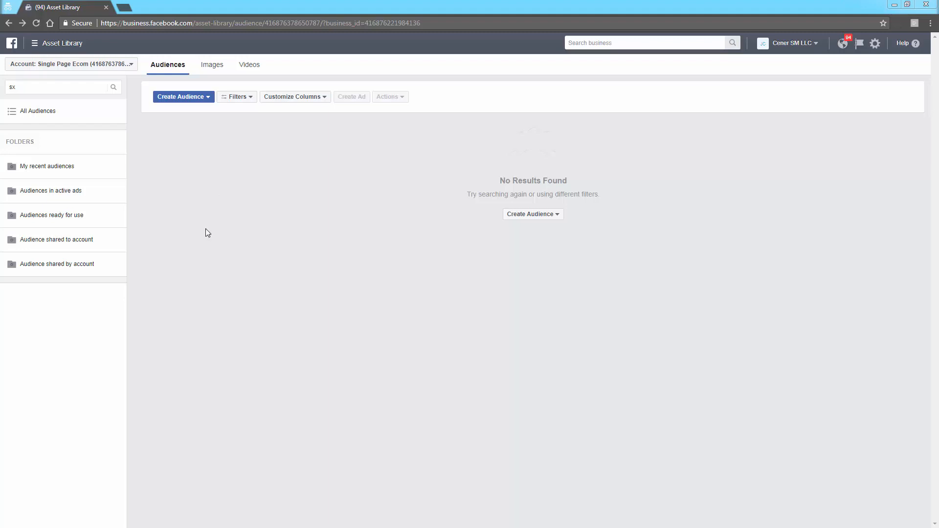
- Start creating a new custom audience
{"action": "left_click", "coordinate": [202, 96]}
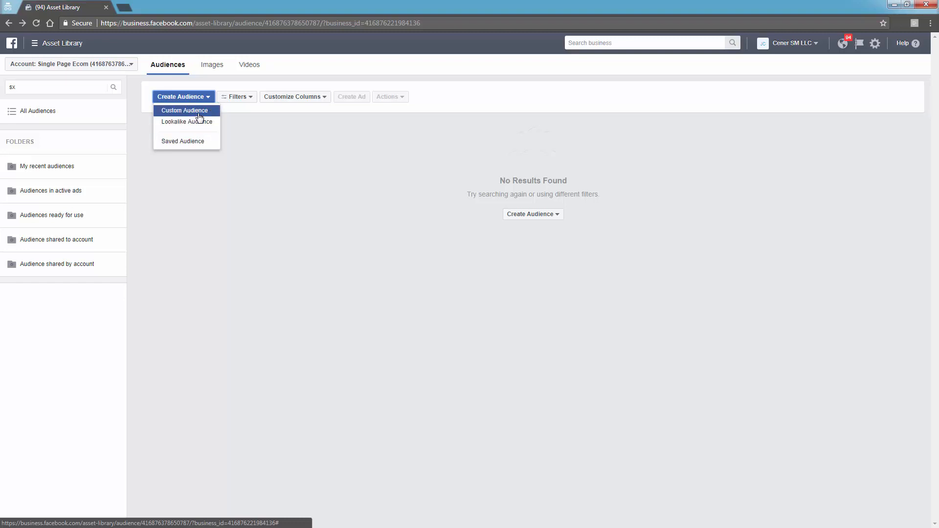
{"action": "left_click", "coordinate": [199, 113]}
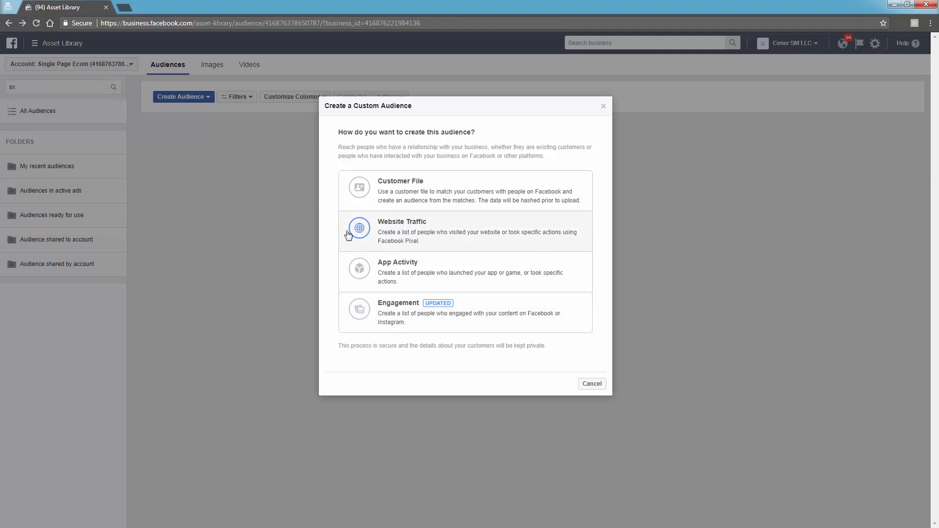
{"action": "left_click", "coordinate": [399, 322]}
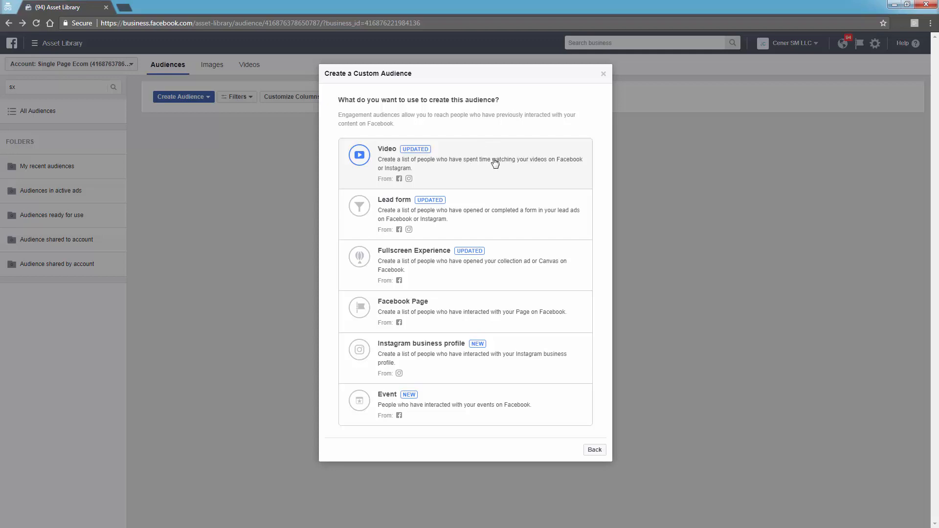
{"action": "left_click", "coordinate": [471, 182]}
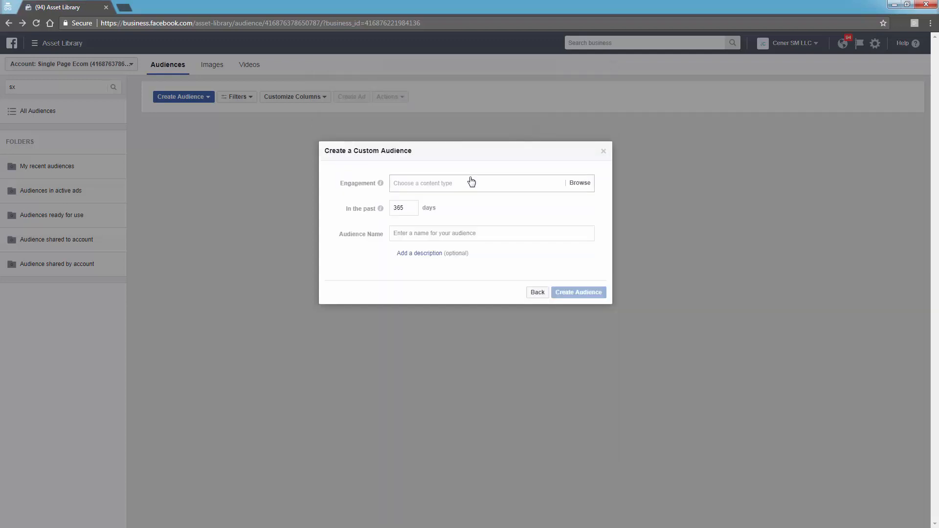
{"action": "left_click", "coordinate": [534, 293]}
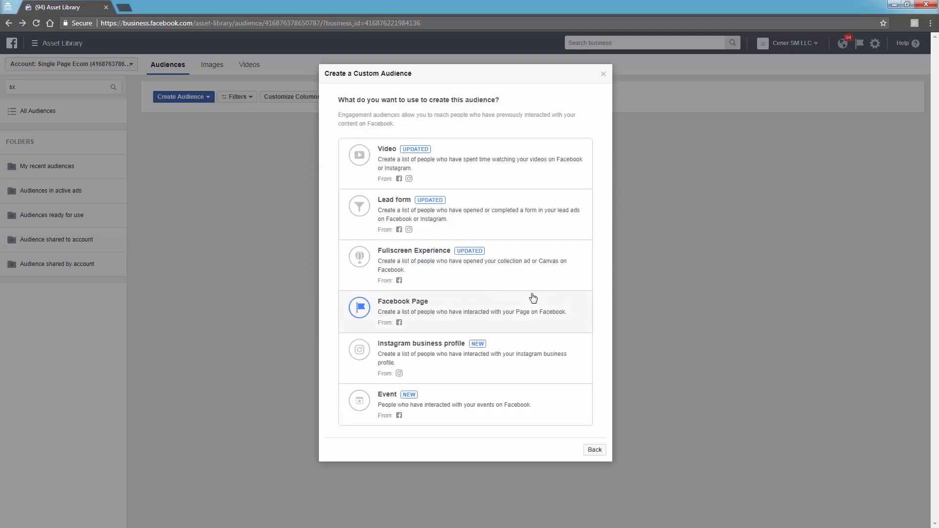
{"action": "left_click", "coordinate": [595, 450]}
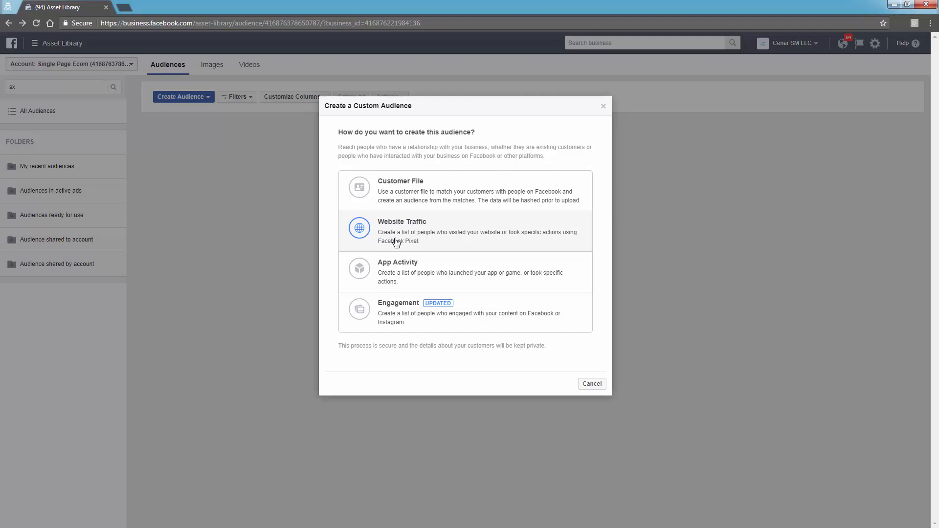
- Base the custom audience on website traffic from people who visited specific web pages
{"action": "left_click", "coordinate": [554, 240]}
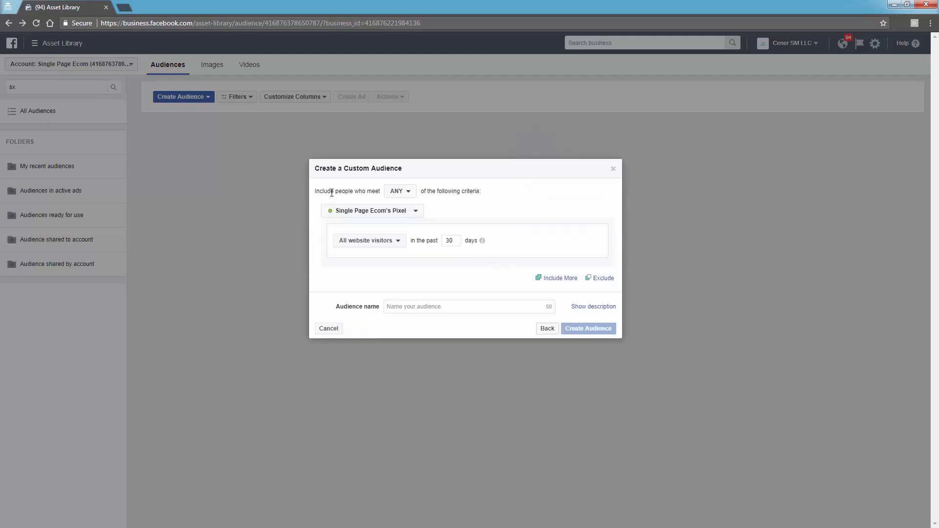
{"action": "left_click", "coordinate": [386, 247]}
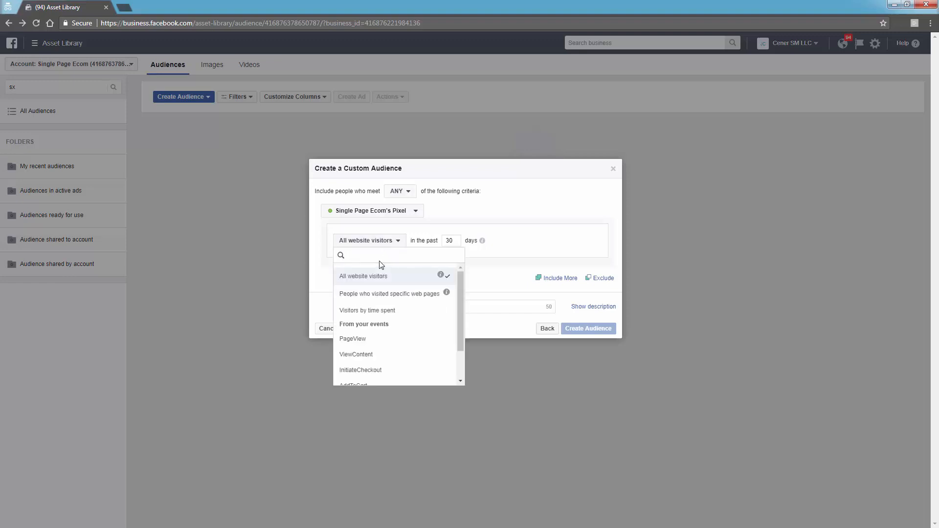
{"action": "left_click", "coordinate": [414, 294]}
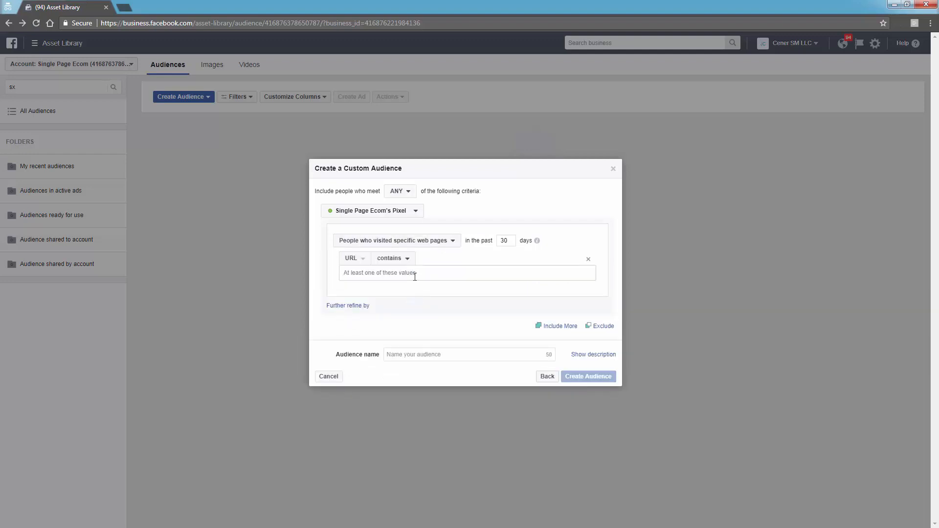
- Set the visit window to the past 180 days and keep the URL condition as contains
{"action": "mouse_move", "coordinate": [538, 241]}
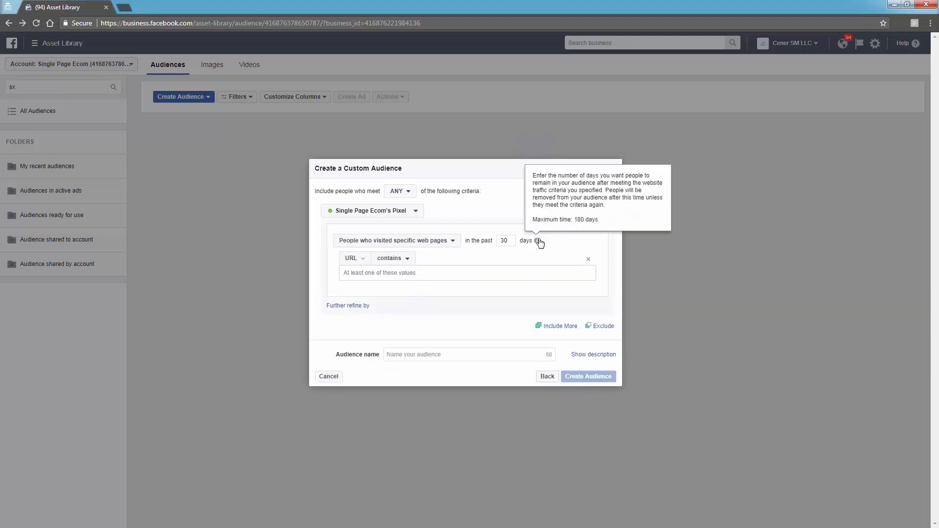
{"action": "double_click", "coordinate": [511, 243]}
{"action": "type", "text": "180"}
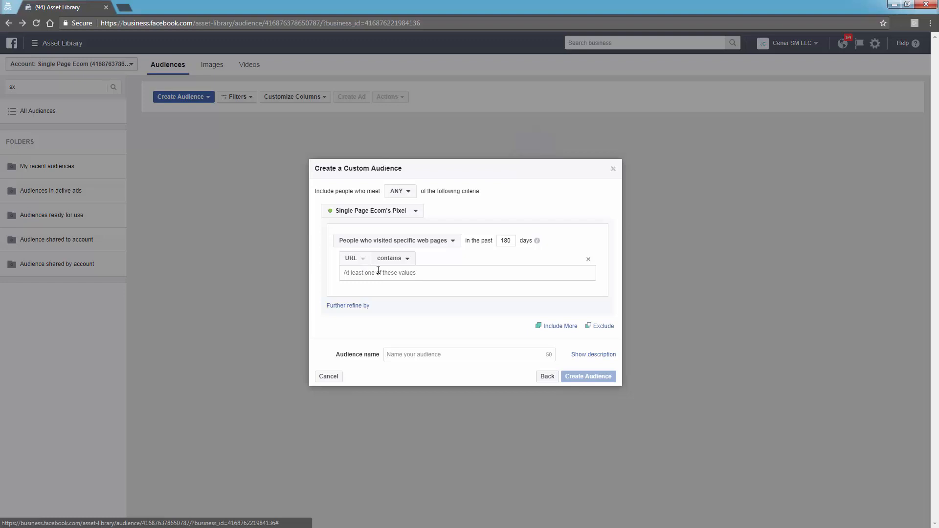
{"action": "left_click", "coordinate": [399, 260]}
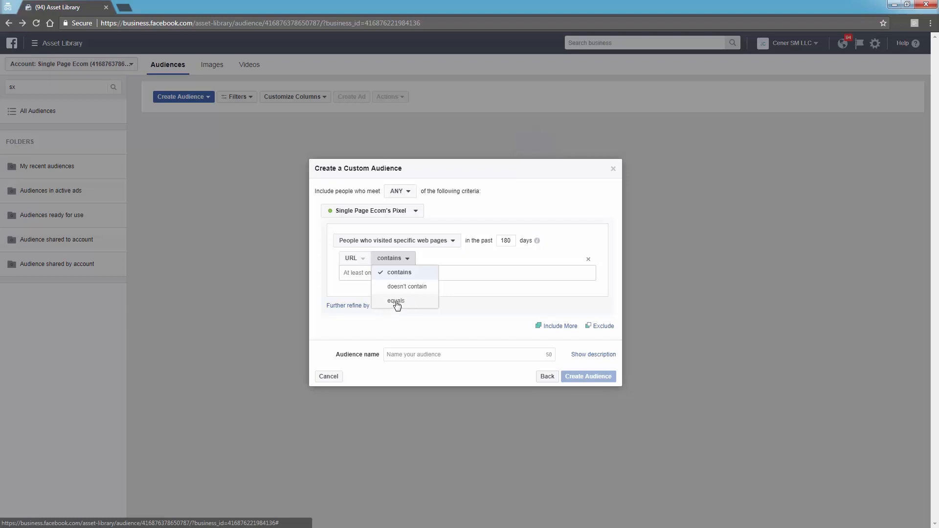
{"action": "left_click", "coordinate": [401, 272]}
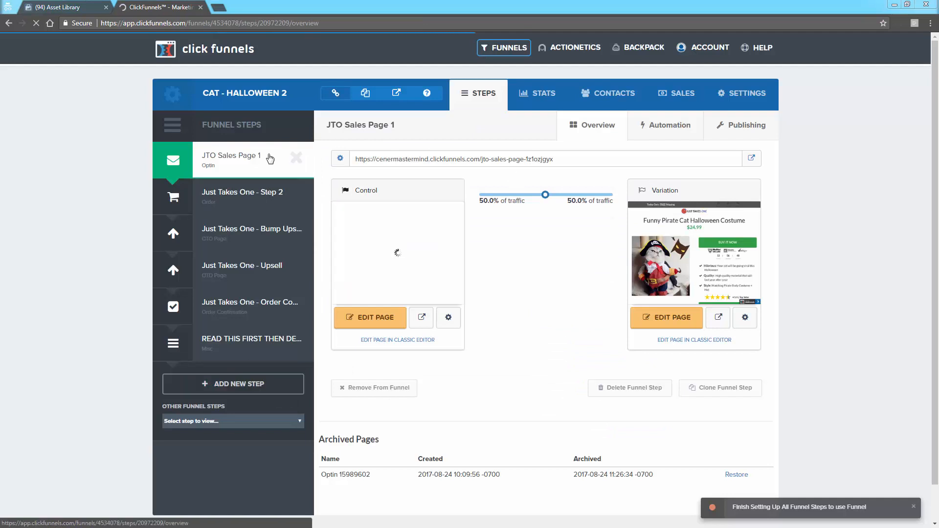
- Open the live JTO Sales Page 1 and copy the path jto-sales-page-116061124 from its web address
{"action": "left_click", "coordinate": [751, 157]}
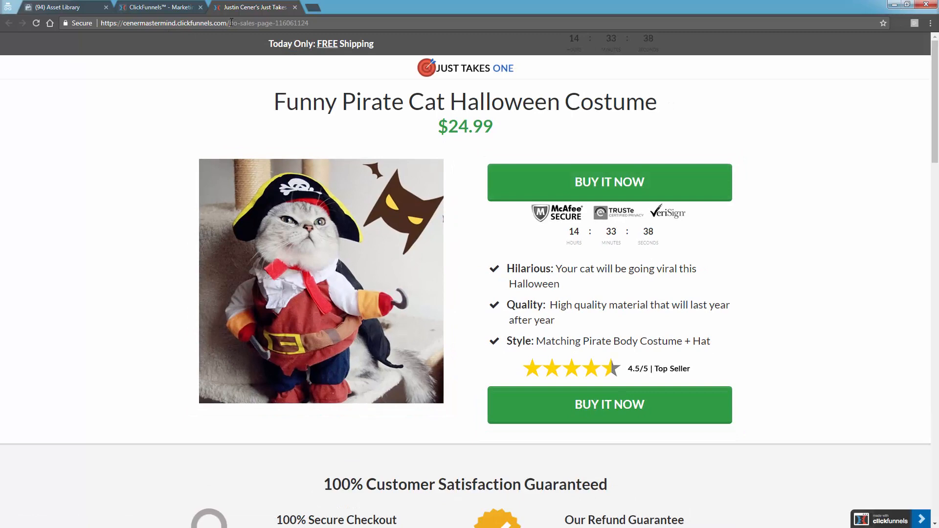
{"action": "left_click_drag", "start_coordinate": [229, 23], "coordinate": [318, 26]}
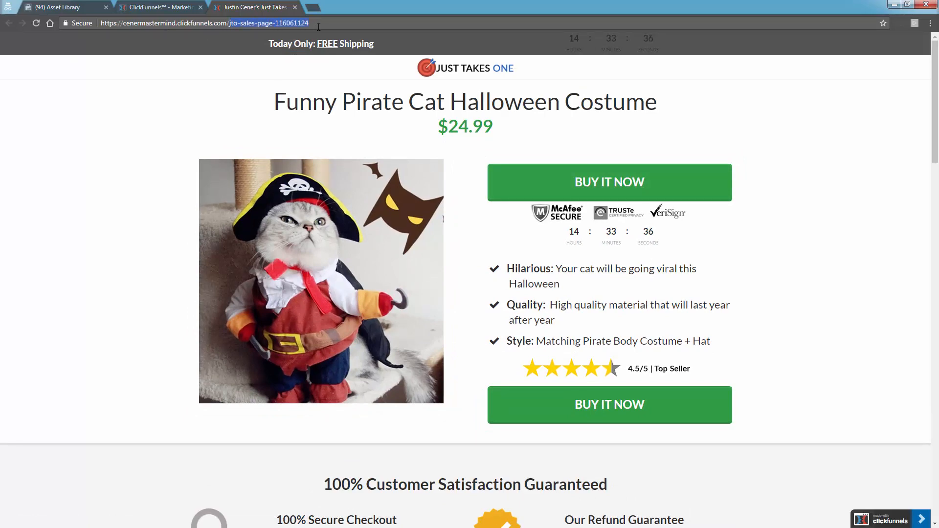
{"action": "left_click", "coordinate": [233, 24]}
{"action": "left_click_drag", "start_coordinate": [230, 24], "coordinate": [313, 24]}
{"action": "left_click", "coordinate": [314, 23]}
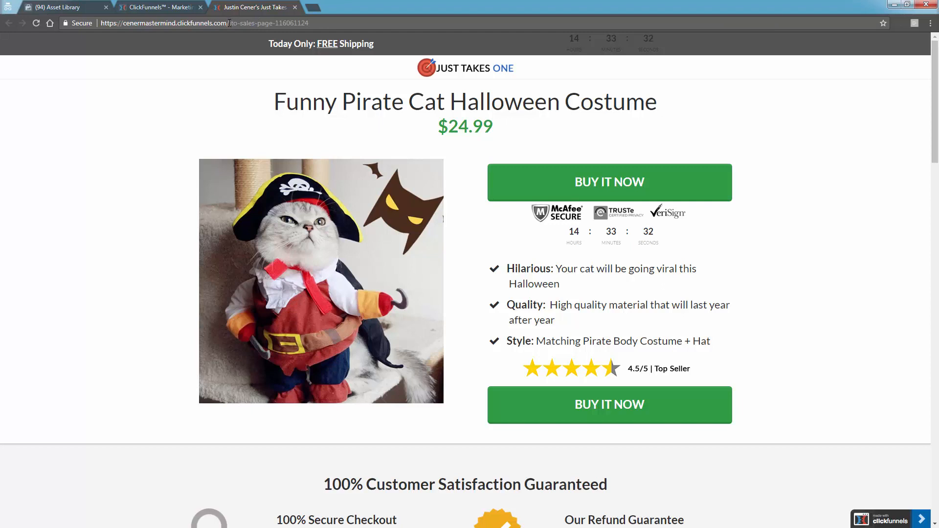
{"action": "left_click_drag", "start_coordinate": [229, 23], "coordinate": [316, 28]}
{"action": "right_click", "coordinate": [297, 25]}
{"action": "left_click", "coordinate": [234, 22]}
{"action": "left_click_drag", "start_coordinate": [230, 23], "coordinate": [317, 29]}
{"action": "right_click", "coordinate": [300, 25]}
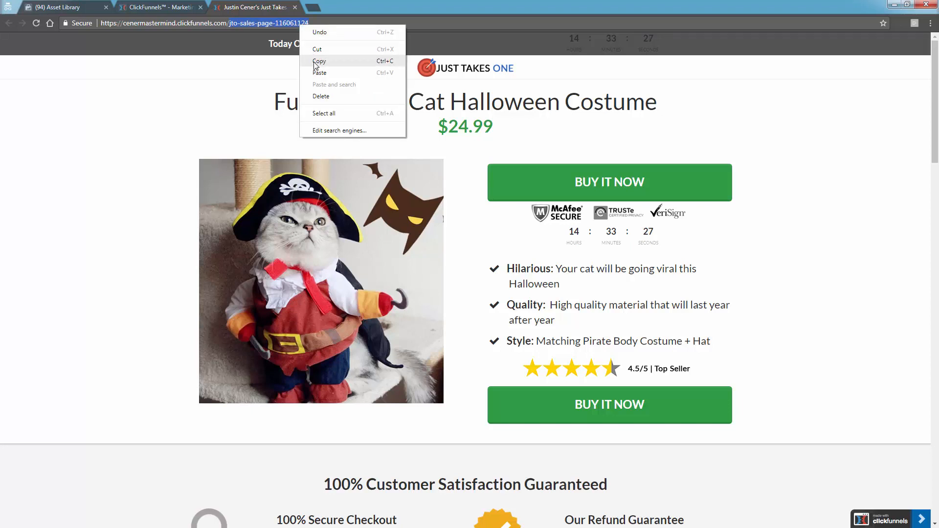
{"action": "left_click", "coordinate": [315, 62]}
- Switch to the Facebook Asset Library and add jto-sales-page-116061124 as the value the visited URL must contain
{"action": "left_click", "coordinate": [85, 6]}
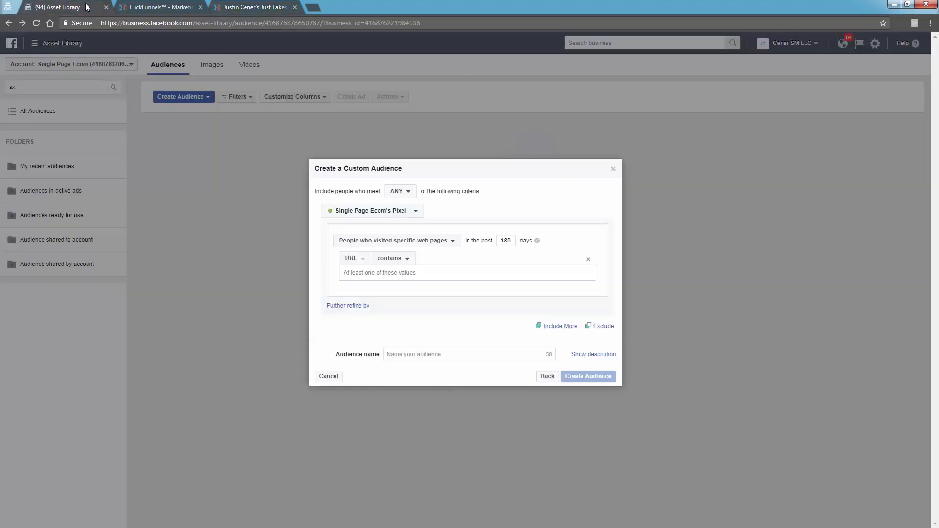
{"action": "right_click", "coordinate": [452, 272]}
{"action": "left_click", "coordinate": [416, 272]}
{"action": "right_click", "coordinate": [416, 273]}
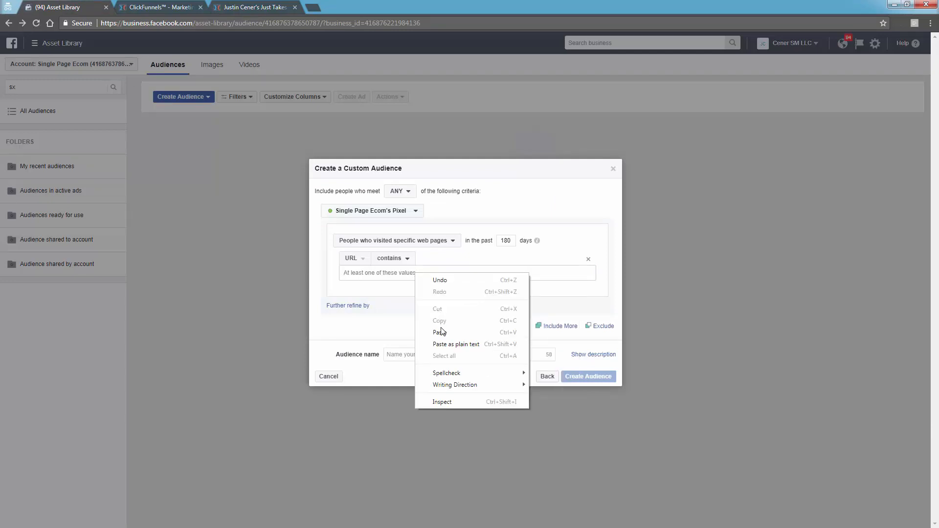
{"action": "left_click", "coordinate": [440, 332]}
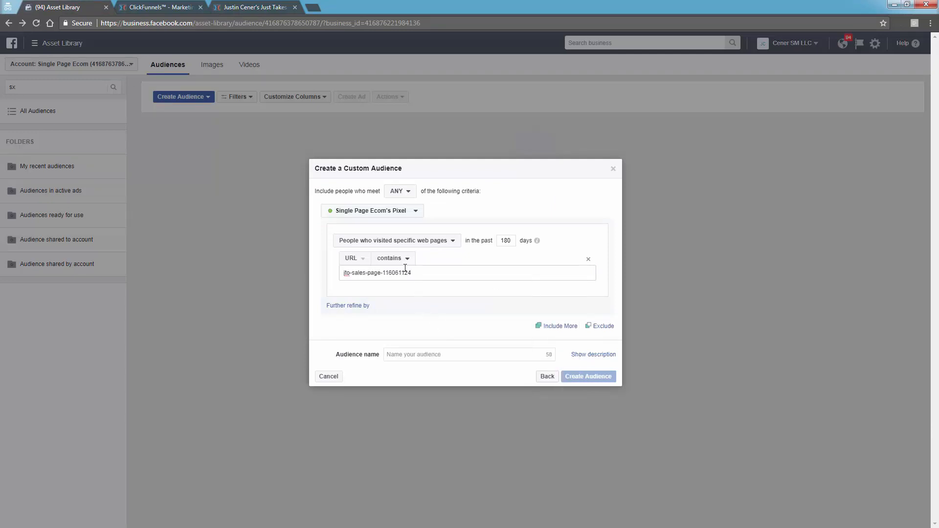
{"action": "key", "text": "Tab"}
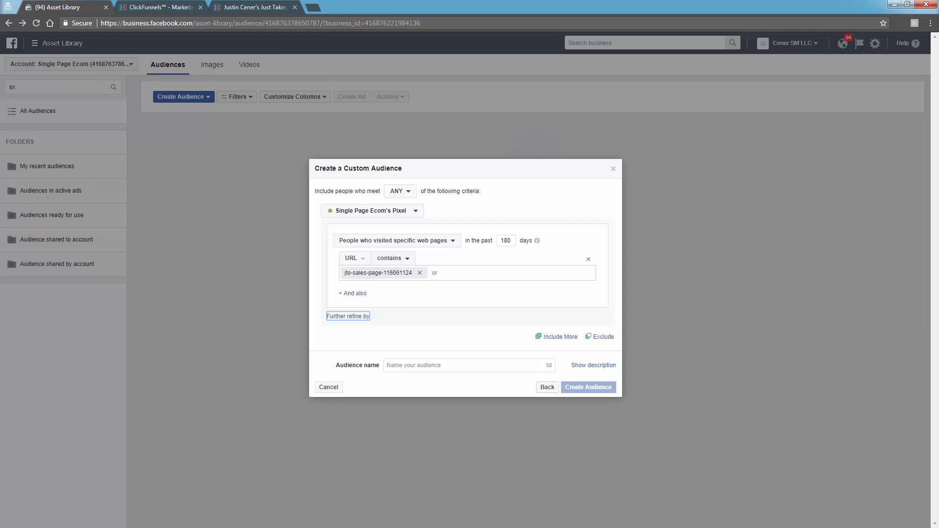
- Go from the live sales page to its order form and copy the path order-8544704 from the web address
{"action": "left_click", "coordinate": [258, 6]}
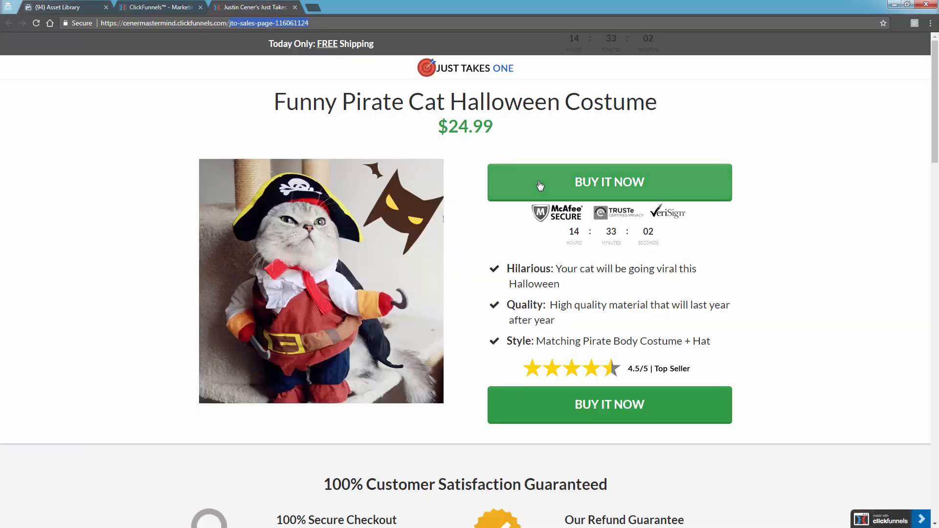
{"action": "left_click", "coordinate": [512, 403]}
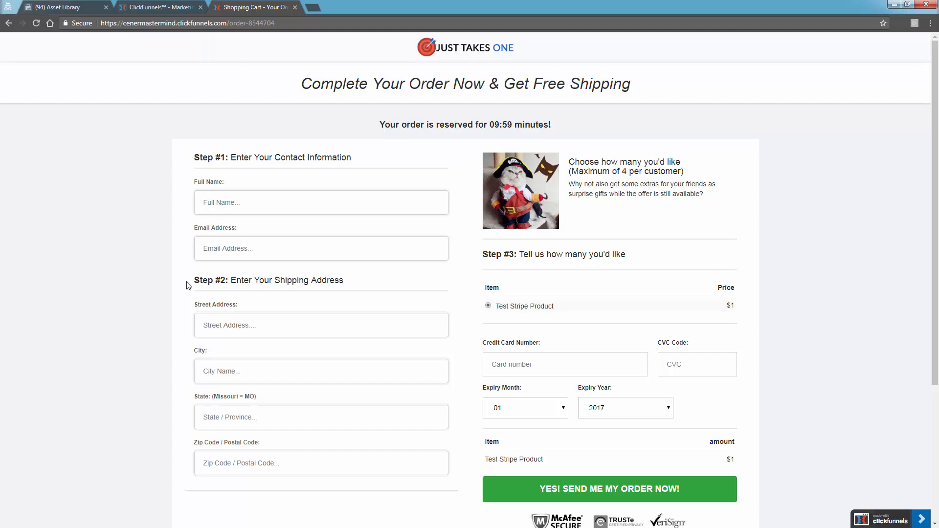
{"action": "left_click_drag", "start_coordinate": [230, 23], "coordinate": [287, 23]}
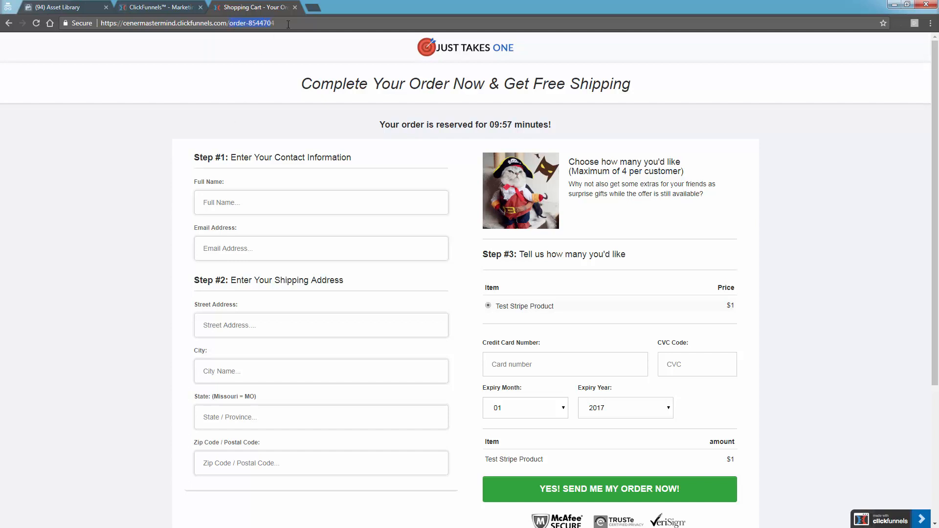
{"action": "right_click", "coordinate": [270, 27]}
{"action": "left_click", "coordinate": [288, 62]}
- Try order-8544704 as the custom audience's URL value in the Facebook Asset Library, and remove it again
{"action": "left_click", "coordinate": [85, 6]}
{"action": "left_click", "coordinate": [422, 273]}
{"action": "right_click", "coordinate": [403, 273]}
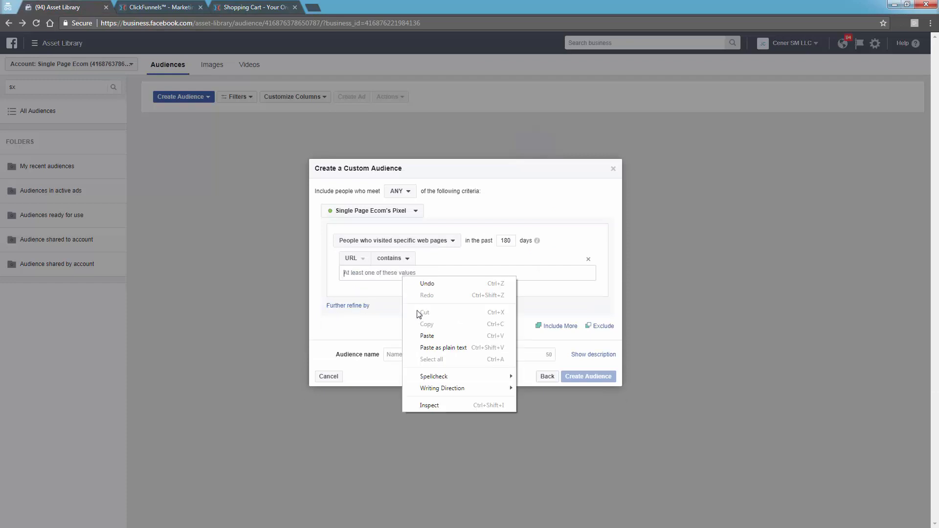
{"action": "left_click", "coordinate": [428, 335]}
{"action": "key", "text": "Return"}
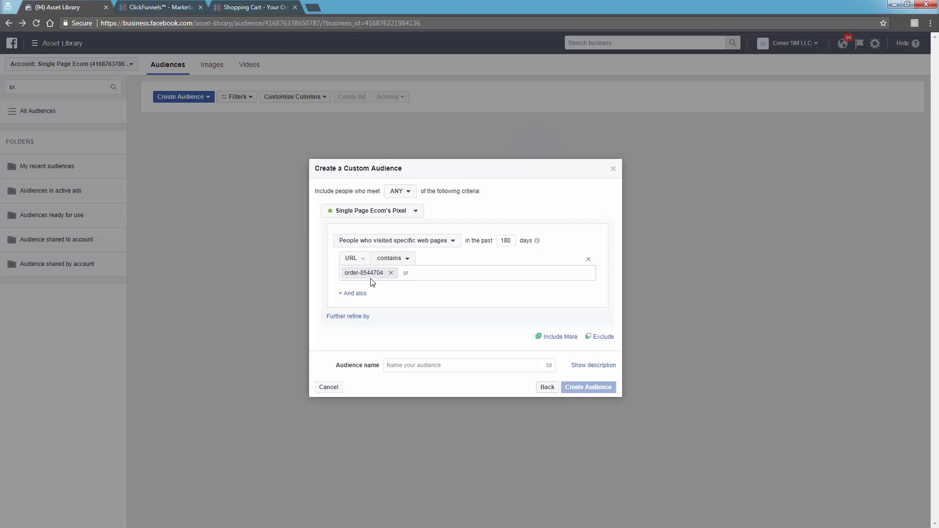
{"action": "left_click", "coordinate": [391, 273]}
- Return from the order form to the pirate cat costume sales page and copy its path jto-sales-page-116061124
{"action": "left_click", "coordinate": [247, 7]}
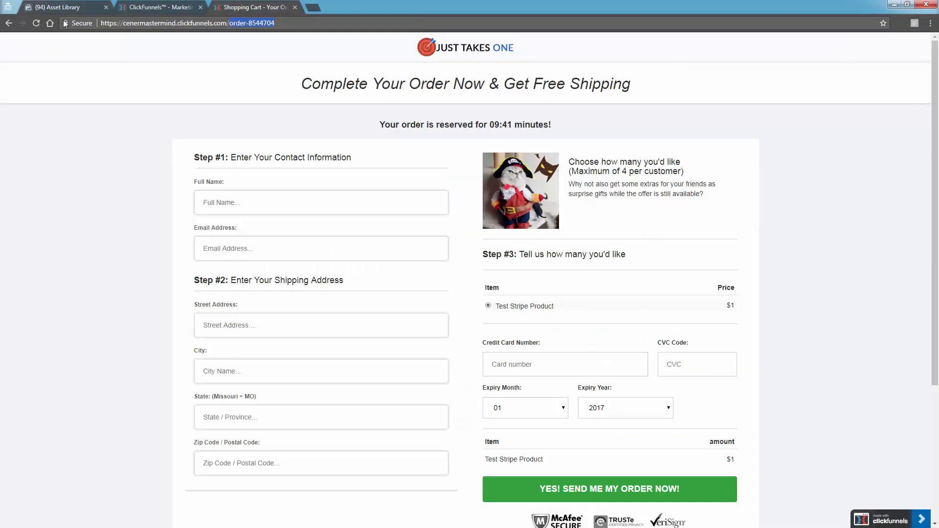
{"action": "left_click", "coordinate": [9, 23]}
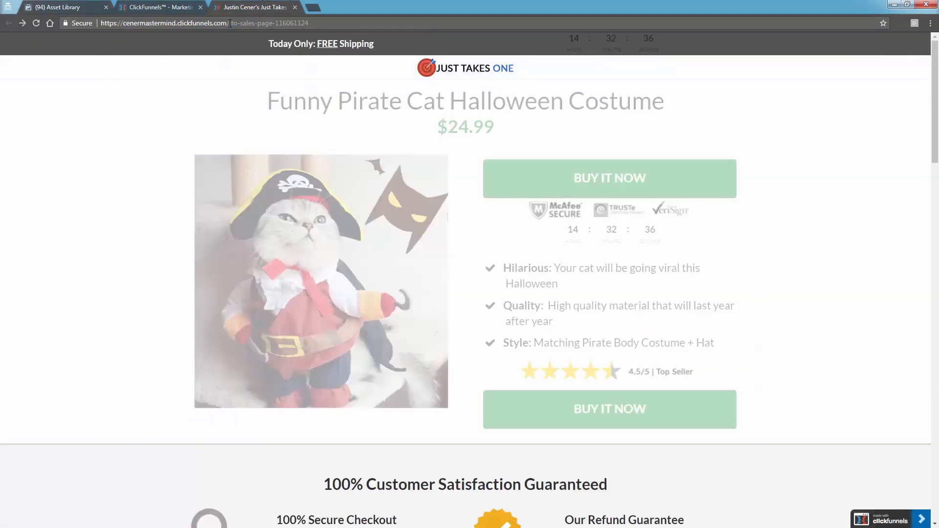
{"action": "left_click_drag", "start_coordinate": [229, 23], "coordinate": [305, 23]}
{"action": "right_click", "coordinate": [304, 23]}
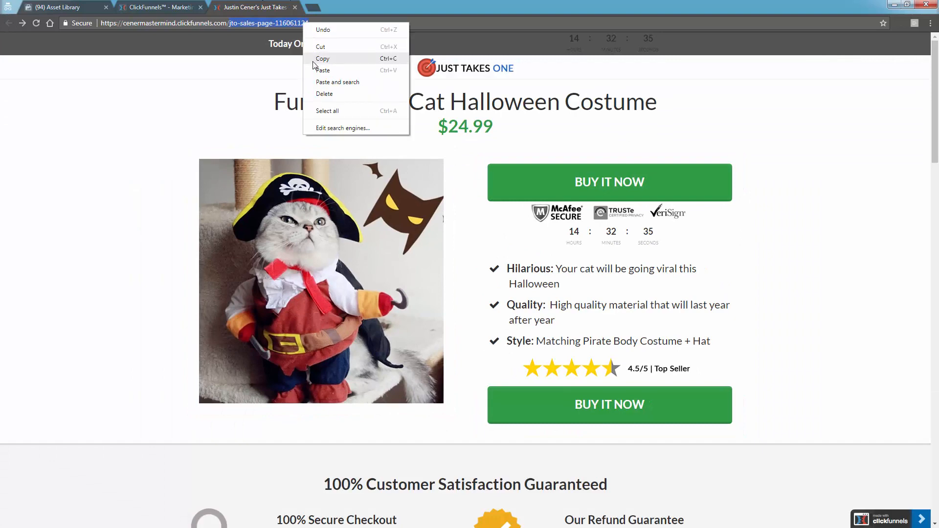
{"action": "left_click", "coordinate": [314, 62]}
- Enter jto-sales-page-116061124 as the URL contains value of the custom audience in the Facebook Asset Library
{"action": "left_click", "coordinate": [83, 6]}
{"action": "right_click", "coordinate": [415, 275]}
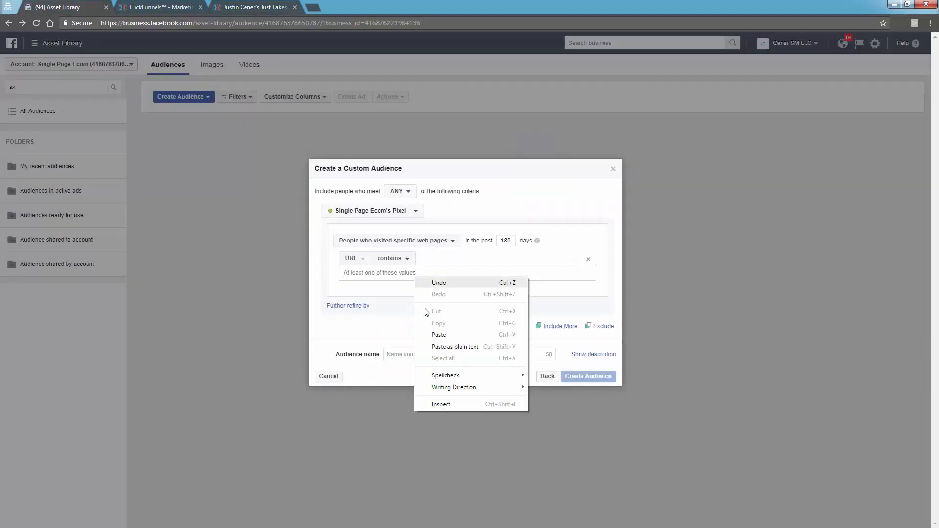
{"action": "left_click", "coordinate": [439, 334]}
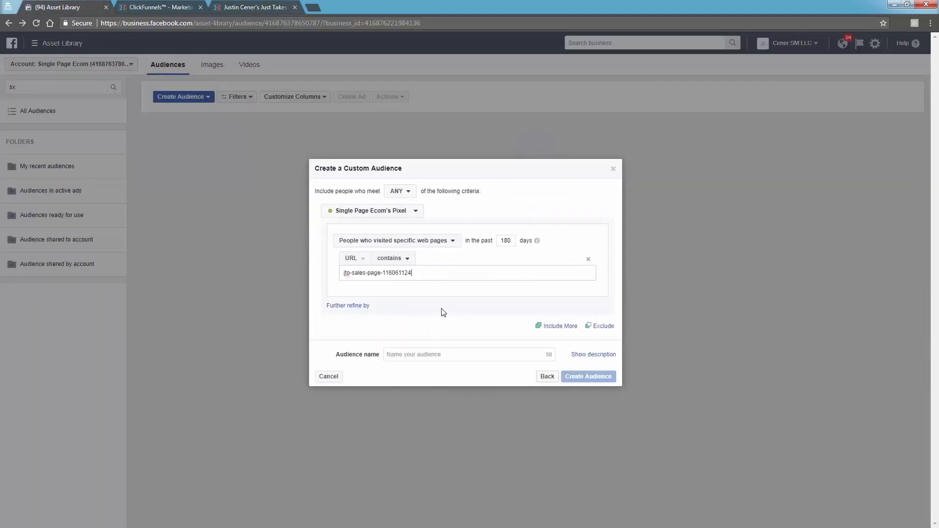
{"action": "key", "text": "Return"}
- Name the audience "Cat halloween costume RT" and create it
{"action": "left_click", "coordinate": [496, 361]}
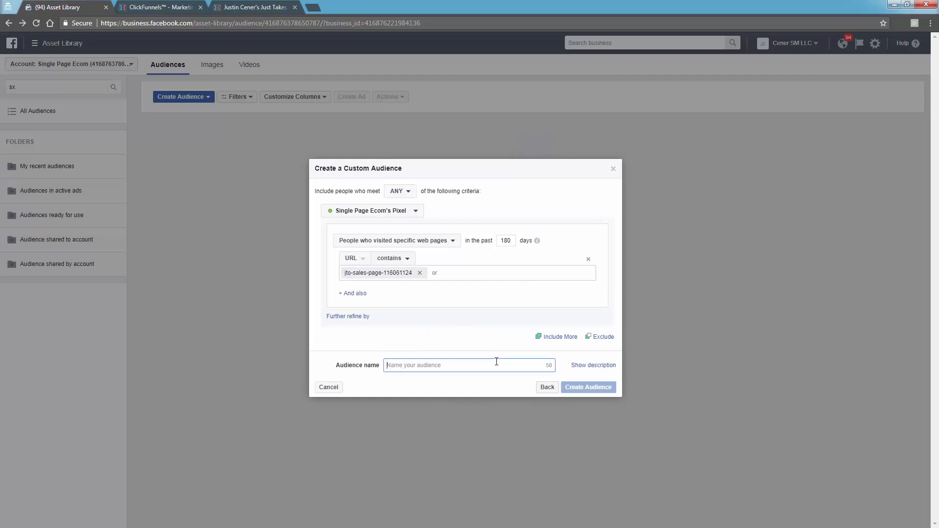
{"action": "type", "text": "Cat halloween"}
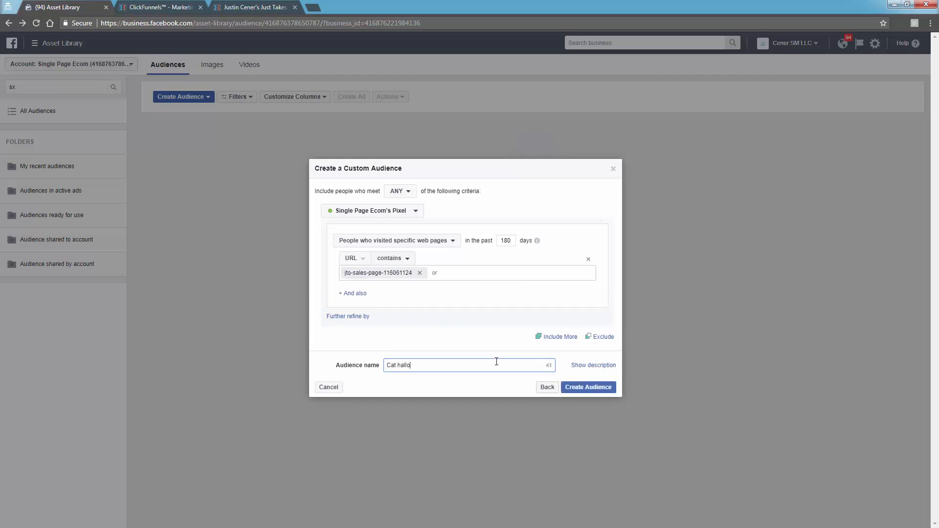
{"action": "type", "text": " costume RT"}
{"action": "left_click", "coordinate": [588, 388]}
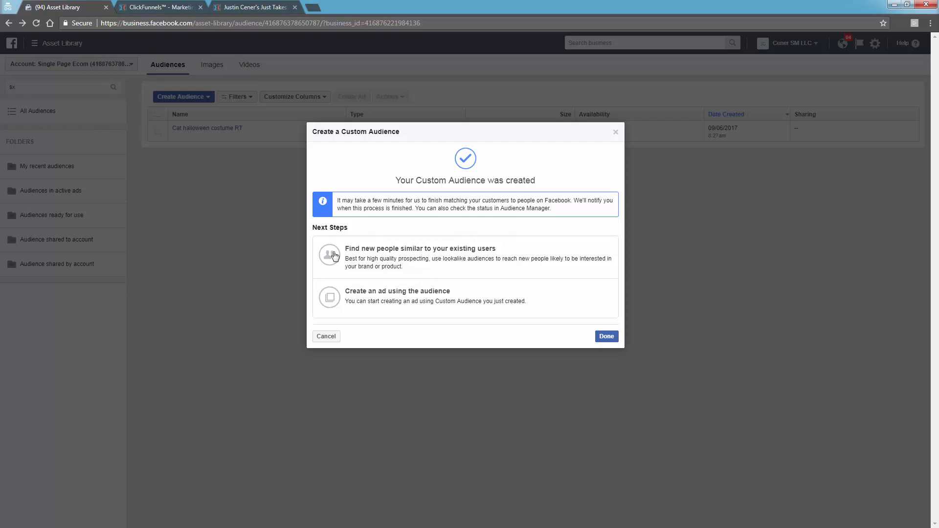
- Start a lookalike audience from the Cat halloween costume RT audience and set its location to United States
{"action": "left_click", "coordinate": [369, 262]}
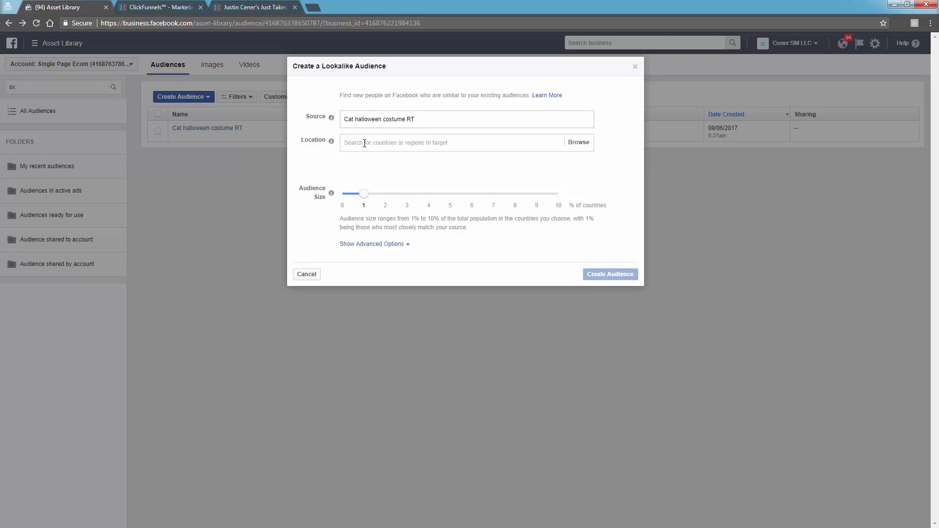
{"action": "type", "text": "uni"}
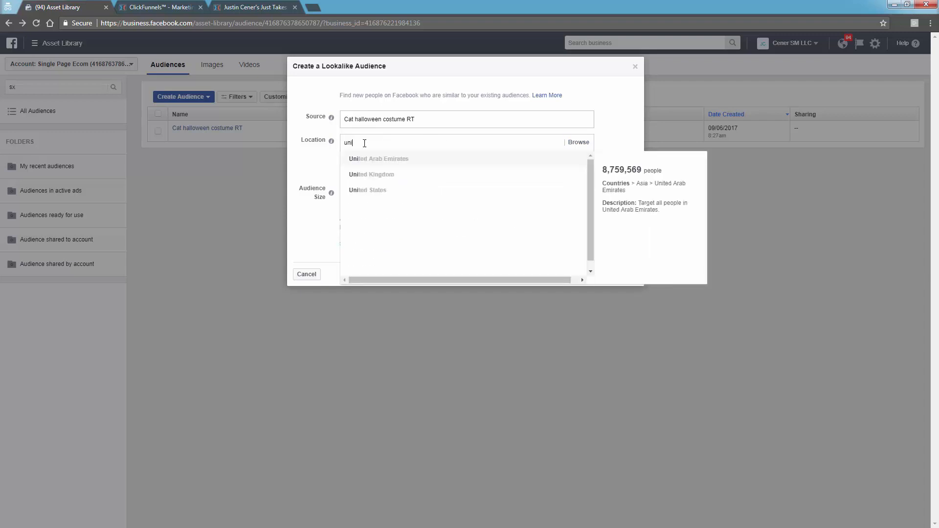
{"action": "type", "text": "ted"}
{"action": "left_click", "coordinate": [368, 190]}
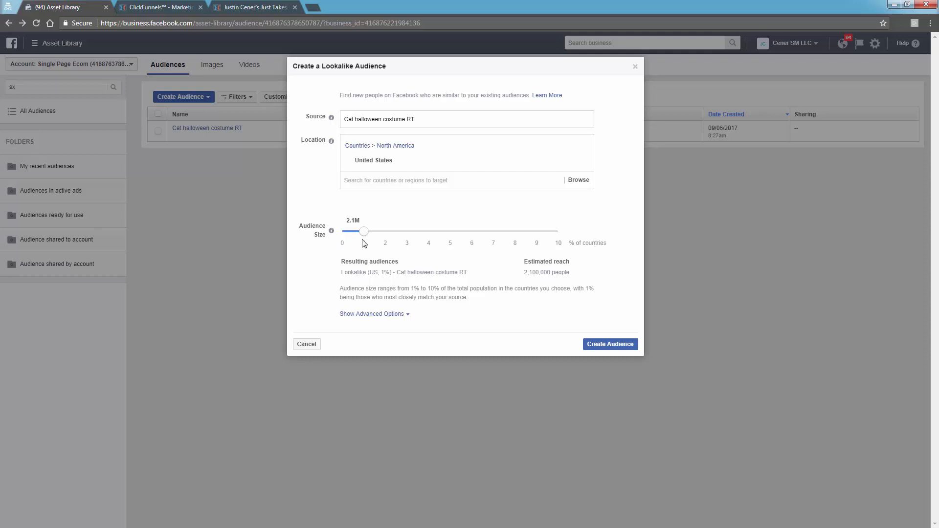
- Check the lookalike's advanced options, keep a single audience at 1% size, and create it
{"action": "left_click", "coordinate": [368, 315]}
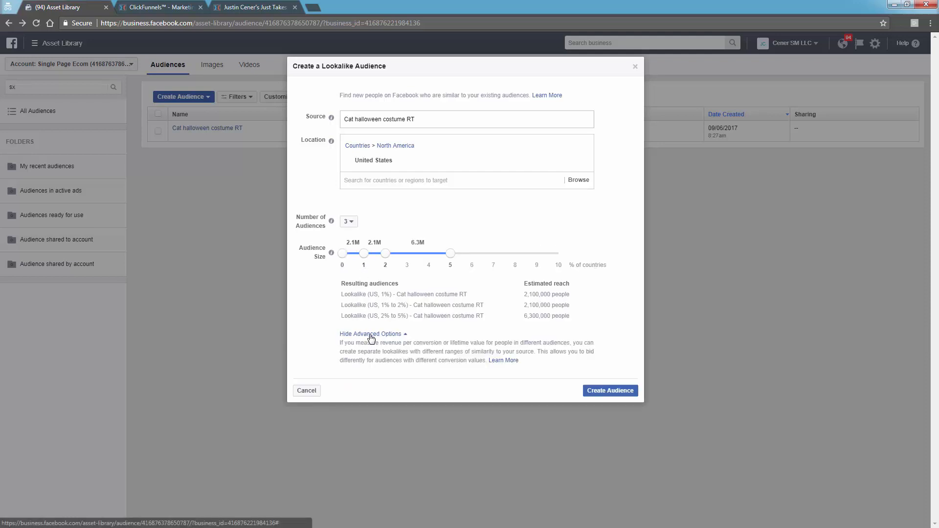
{"action": "left_click", "coordinate": [373, 335]}
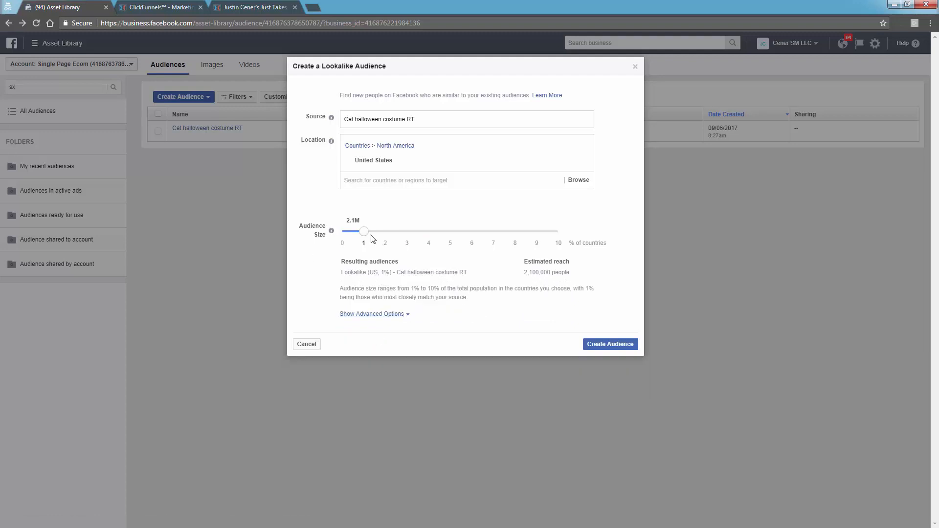
{"action": "mouse_move", "coordinate": [366, 238]}
{"action": "left_mouse_down"}
{"action": "mouse_move", "coordinate": [392, 235]}
{"action": "mouse_move", "coordinate": [366, 237]}
{"action": "left_mouse_up"}
{"action": "left_click", "coordinate": [604, 345]}
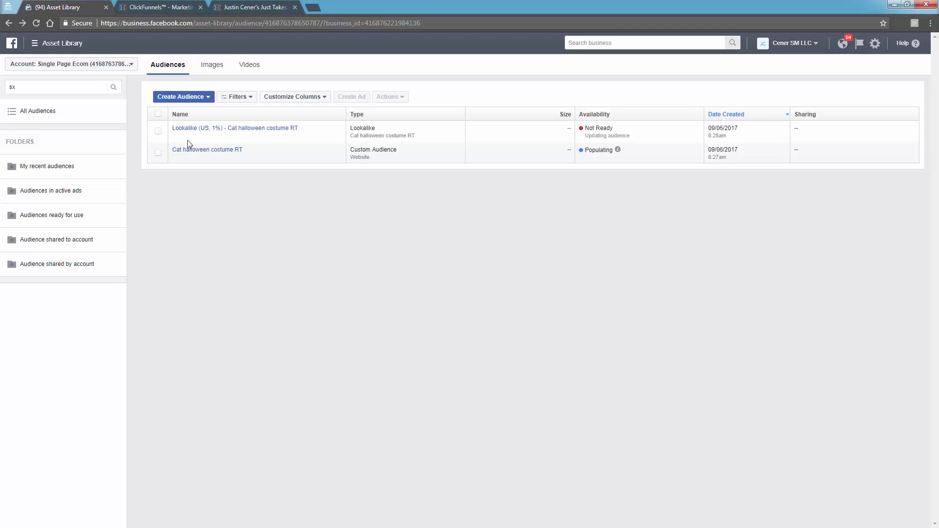
- Try setting up a website traffic custom audience named "VIP Customers" from Purchase events in the past 180 days
{"action": "left_click", "coordinate": [179, 95]}
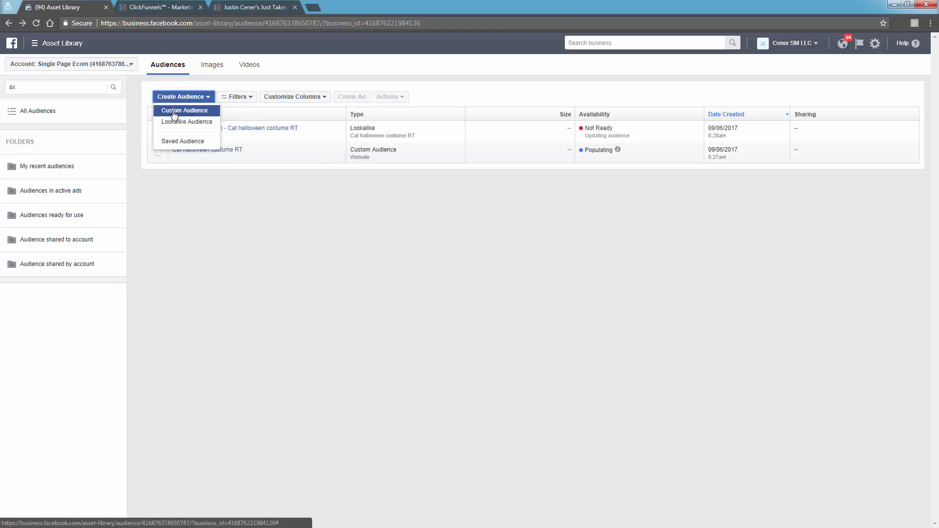
{"action": "left_click", "coordinate": [177, 111]}
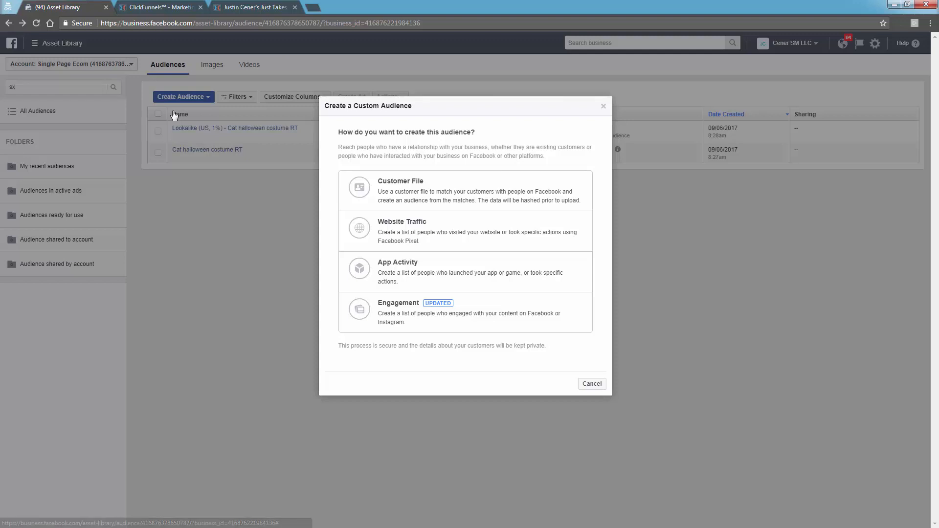
{"action": "left_click", "coordinate": [409, 234]}
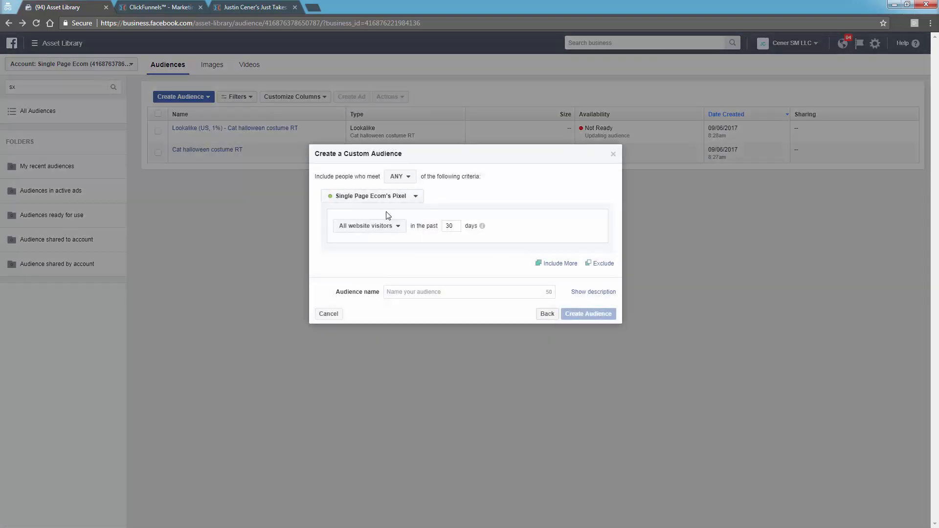
{"action": "left_click", "coordinate": [382, 232]}
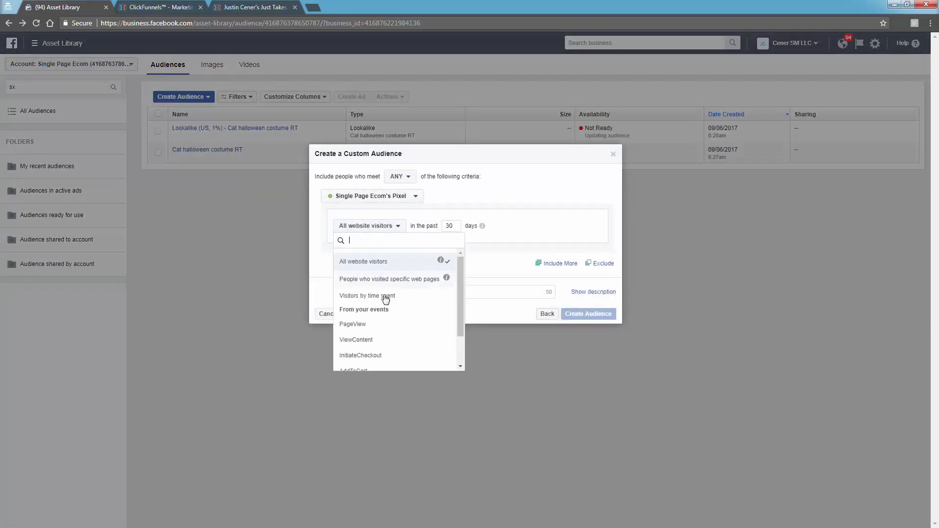
{"action": "left_click_drag", "start_coordinate": [459, 315], "coordinate": [456, 344]}
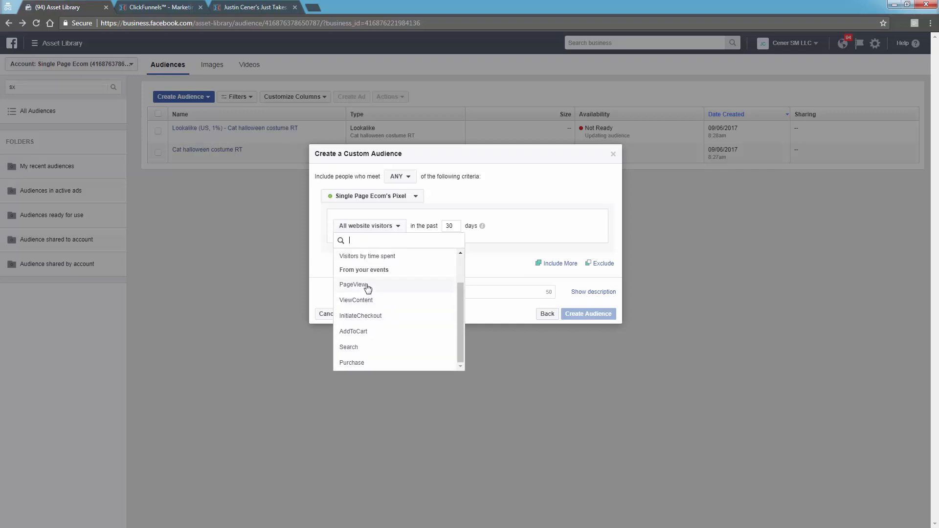
{"action": "left_click", "coordinate": [352, 363]}
{"action": "double_click", "coordinate": [425, 226]}
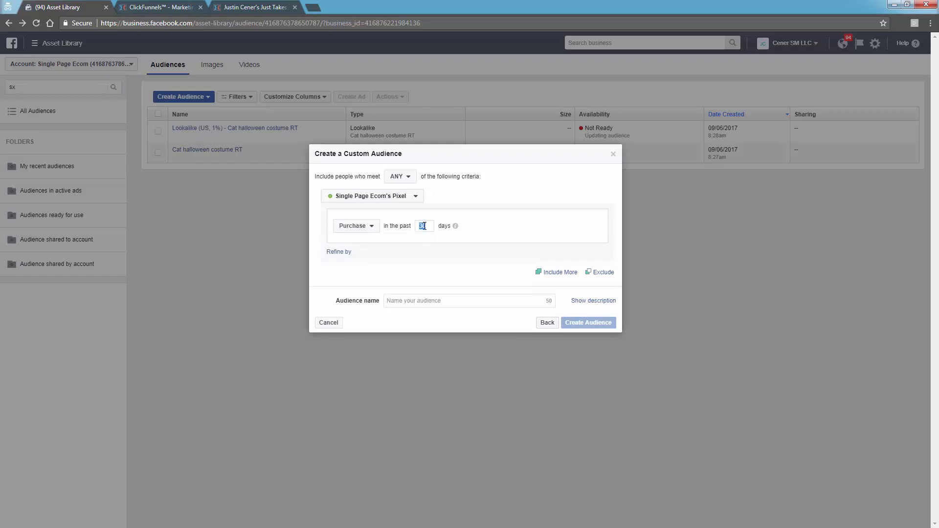
{"action": "type", "text": "180"}
{"action": "left_click", "coordinate": [425, 300]}
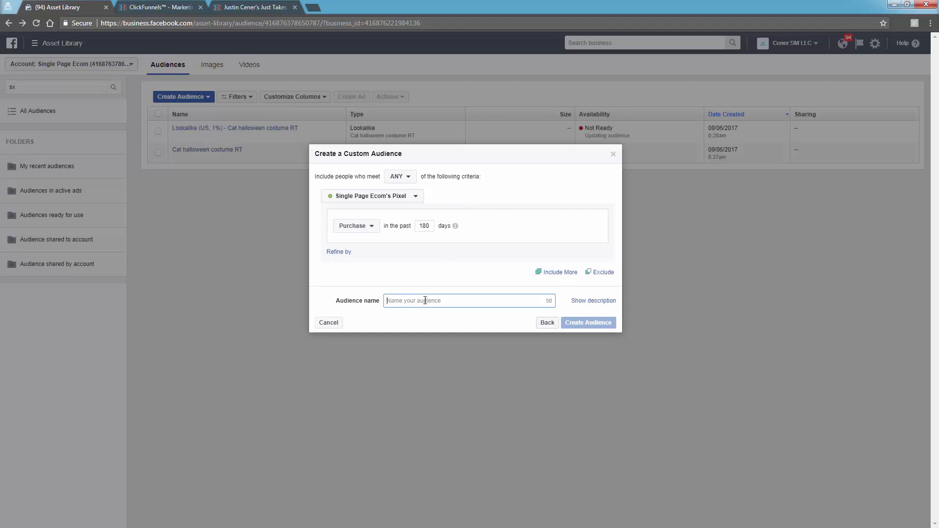
{"action": "type", "text": "VIP Customers"}
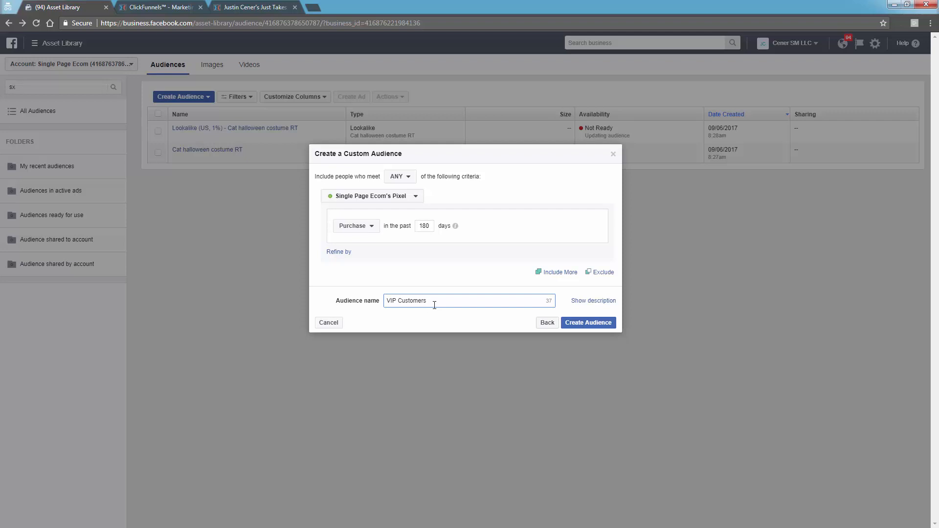
- Look through the event criteria available for the VIP Customers audience and close it without creating it
{"action": "left_click", "coordinate": [356, 226]}
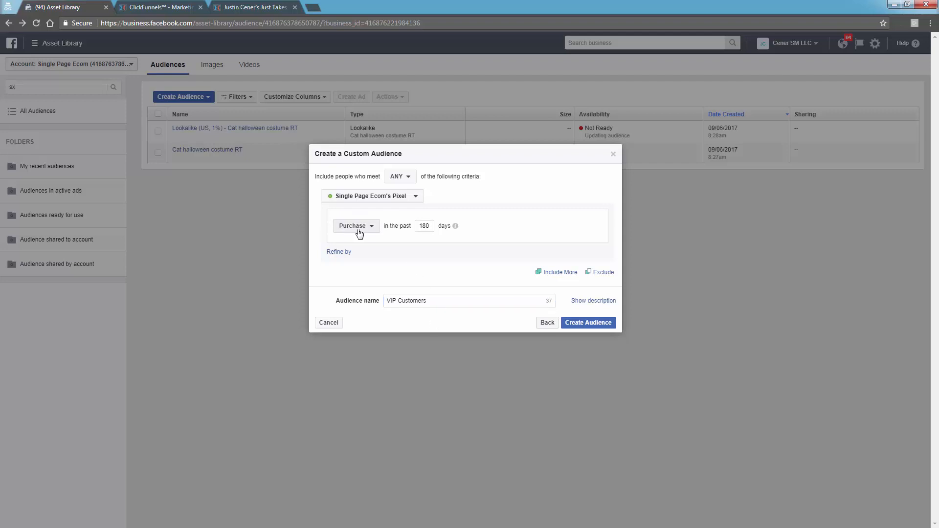
{"action": "scroll", "coordinate": [365, 329], "scroll_direction": "down", "scroll_amount": 1}
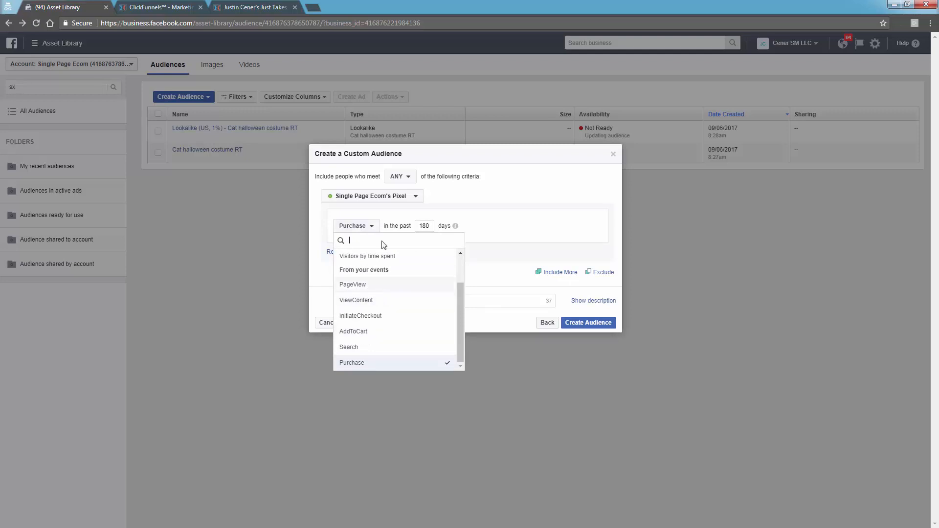
{"action": "left_click", "coordinate": [374, 227]}
{"action": "left_click", "coordinate": [373, 227]}
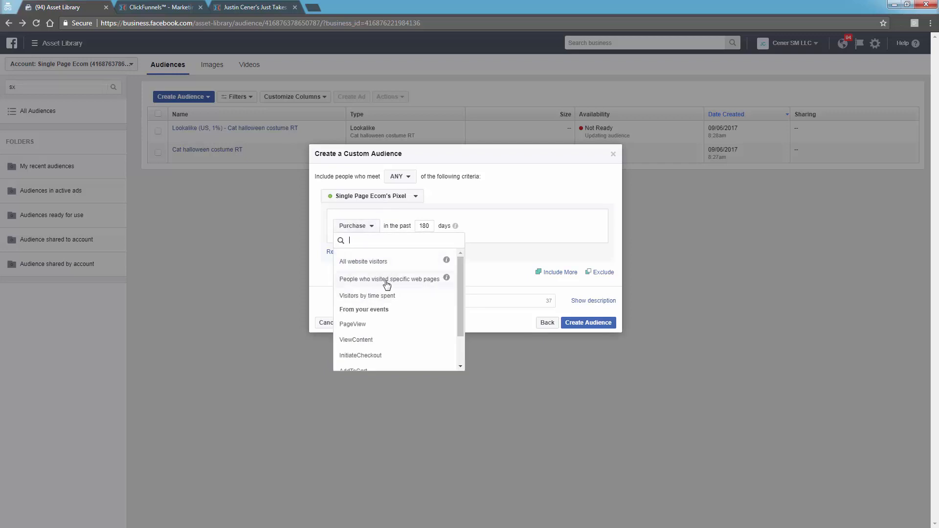
{"action": "scroll", "coordinate": [389, 298], "scroll_direction": "down", "scroll_amount": 2}
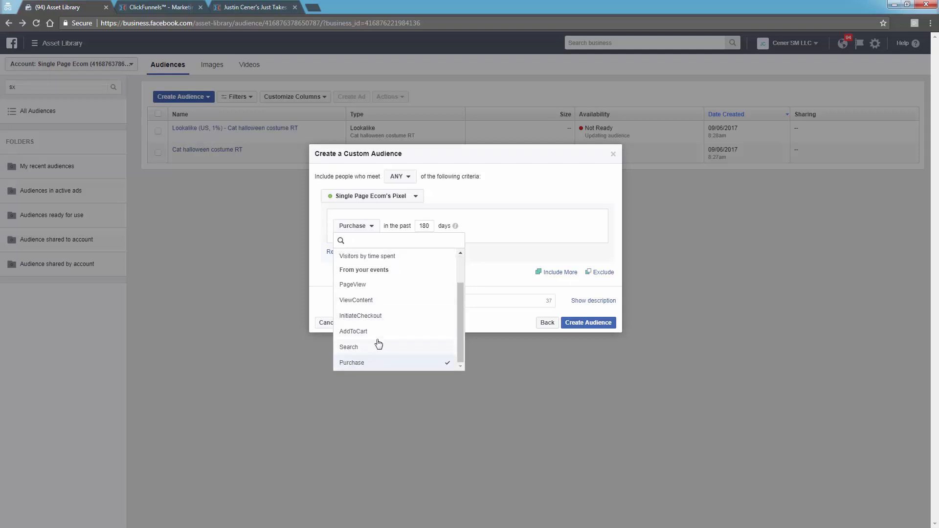
{"action": "left_click", "coordinate": [482, 187]}
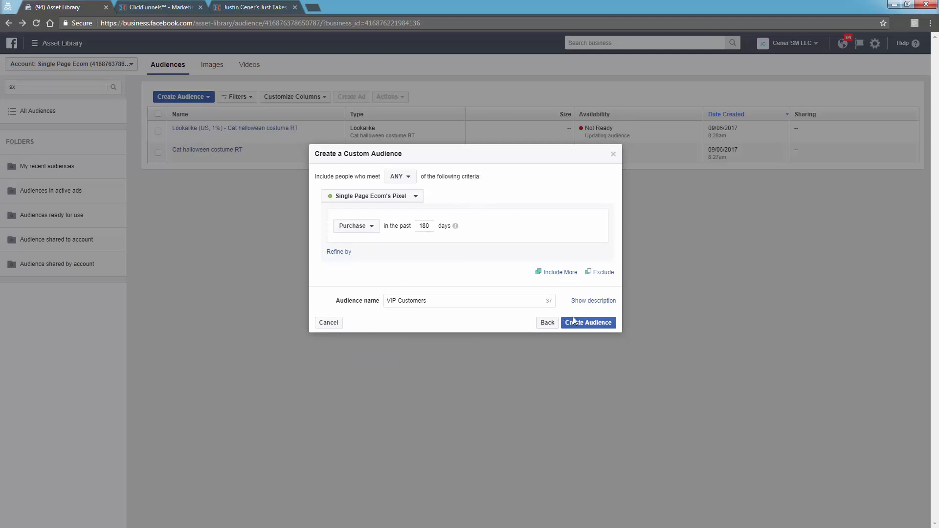
{"action": "left_click", "coordinate": [614, 157]}
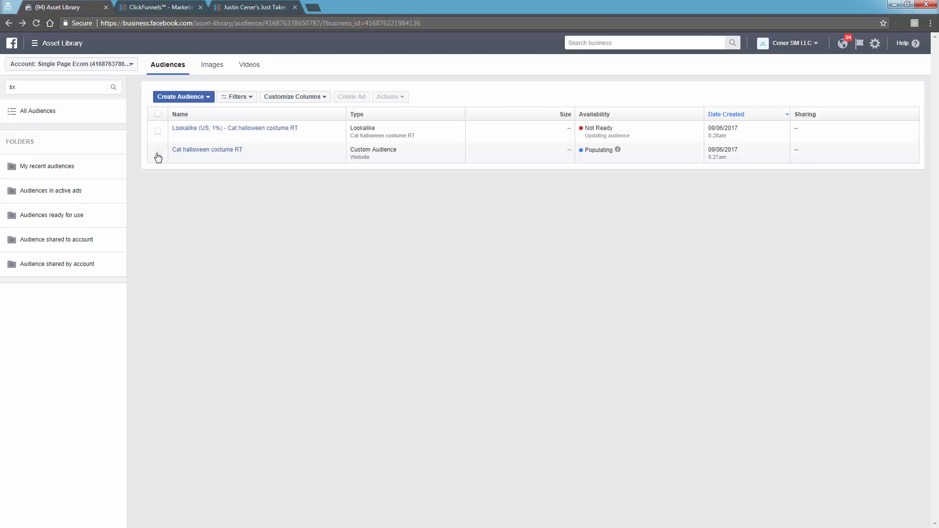
- Select the Cat halloween costume RT audience and look at its available actions and availability status
{"action": "left_click", "coordinate": [158, 156]}
{"action": "left_click", "coordinate": [404, 98]}
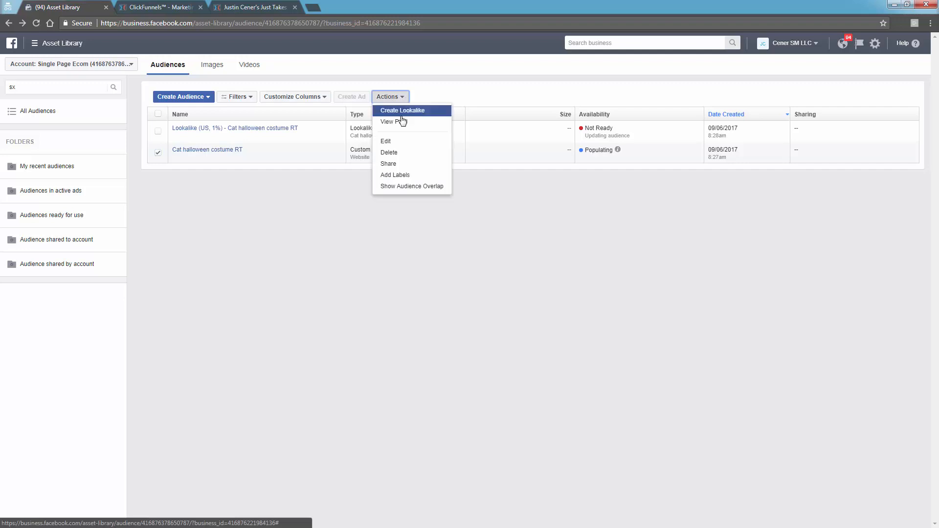
{"action": "left_click", "coordinate": [266, 204]}
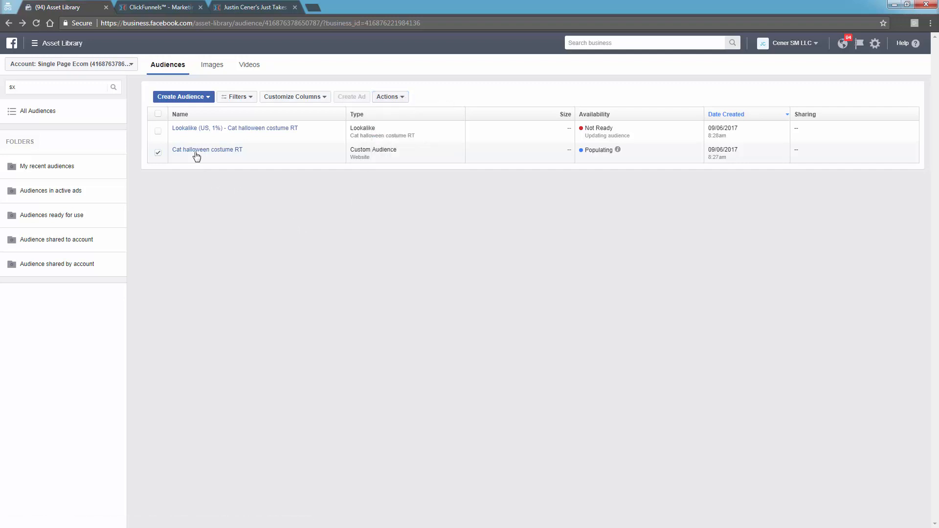
{"action": "left_click_drag", "start_coordinate": [581, 152], "coordinate": [615, 154]}
- Switch to Ads Manager, start a fresh ad with the Conversions objective, and continue to the ad set settings
{"action": "left_click", "coordinate": [604, 163]}
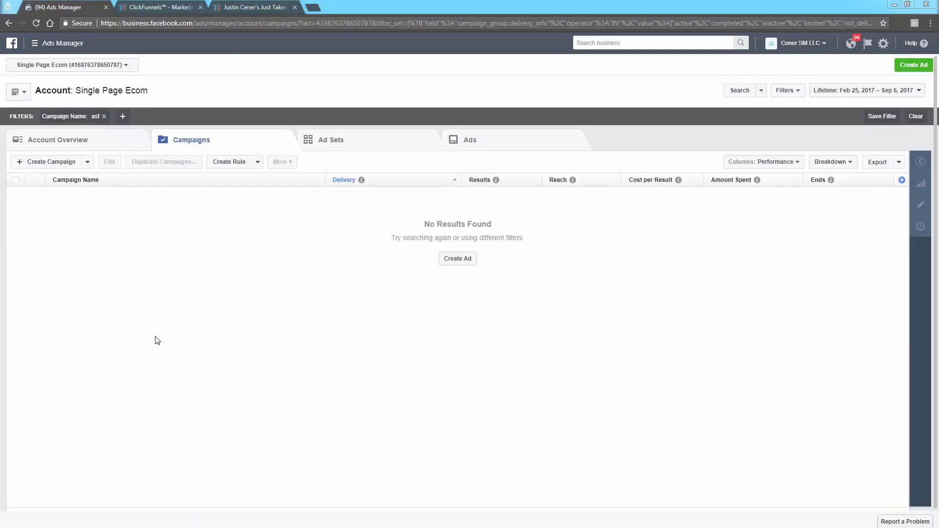
{"action": "left_click", "coordinate": [925, 68]}
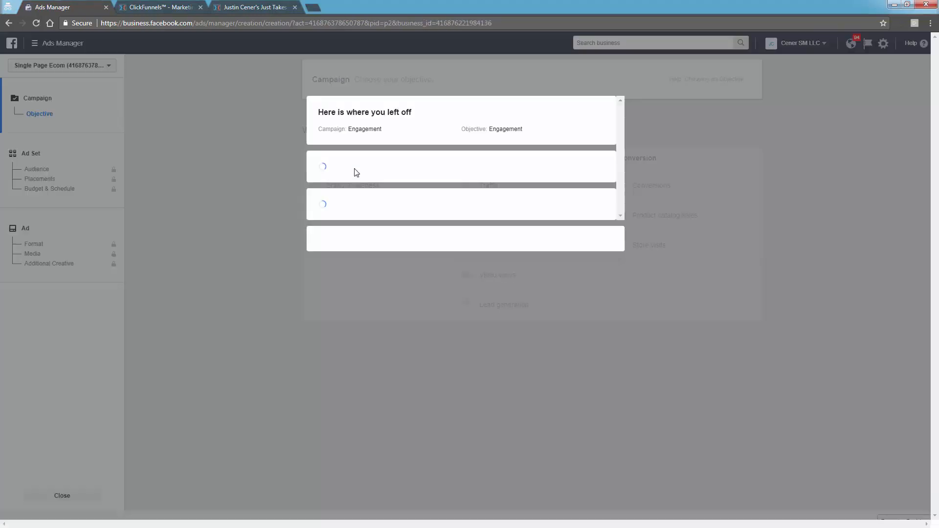
{"action": "left_click", "coordinate": [561, 291]}
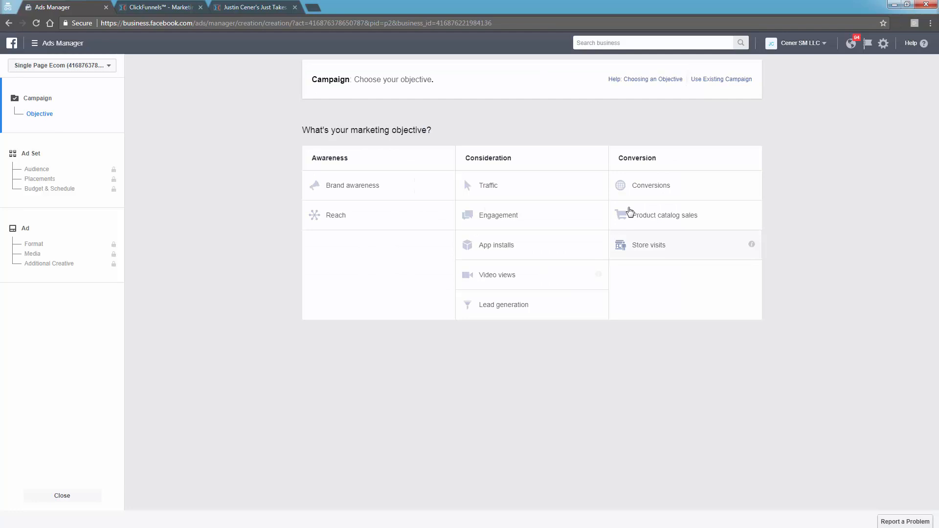
{"action": "left_click", "coordinate": [651, 186]}
{"action": "left_click", "coordinate": [525, 446]}
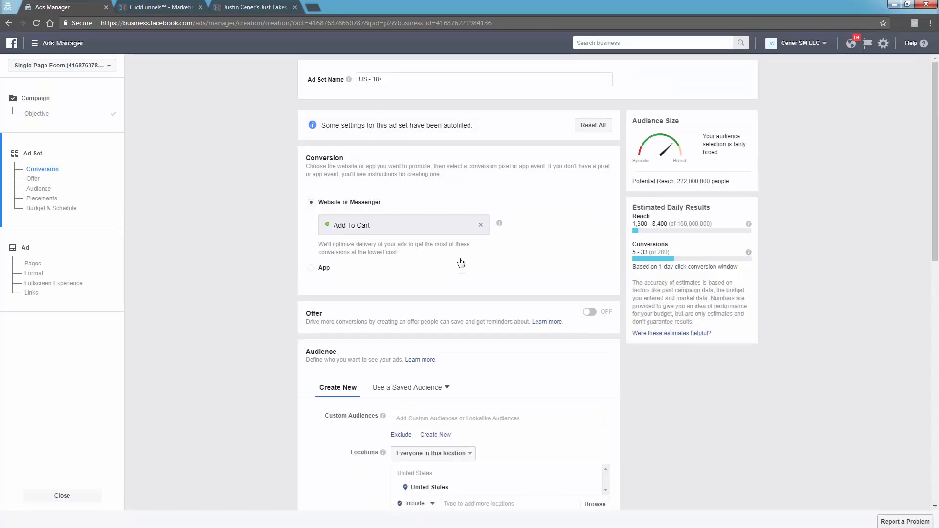
- Include the Cat halloween costume RT website audience in the ad set's custom audiences
{"action": "scroll", "coordinate": [461, 263], "scroll_direction": "down", "scroll_amount": 1}
{"action": "scroll", "coordinate": [355, 313], "scroll_direction": "down", "scroll_amount": 2}
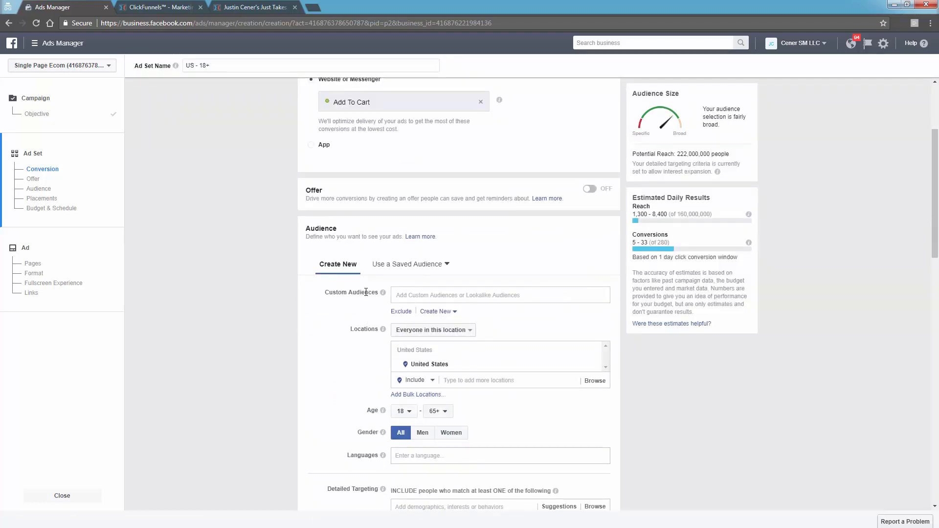
{"action": "left_click", "coordinate": [409, 295]}
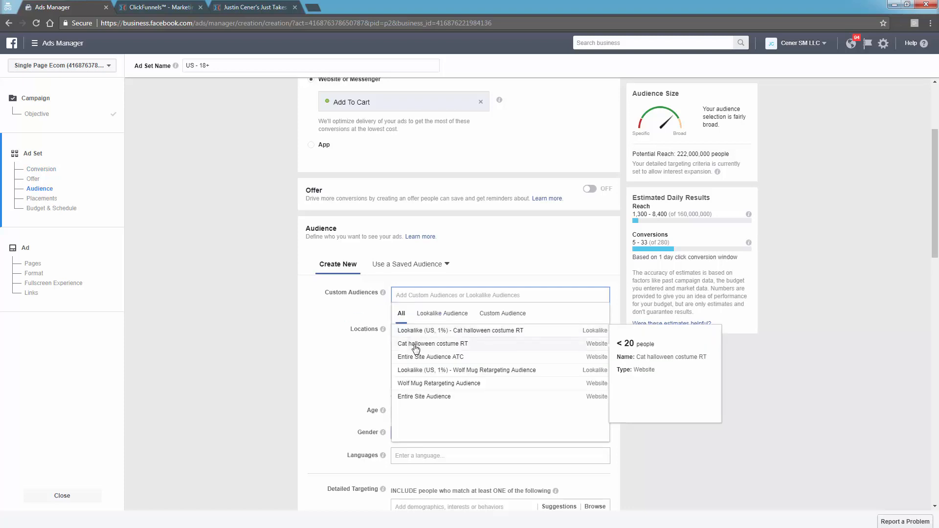
{"action": "left_click", "coordinate": [415, 348]}
{"action": "left_click", "coordinate": [258, 331]}
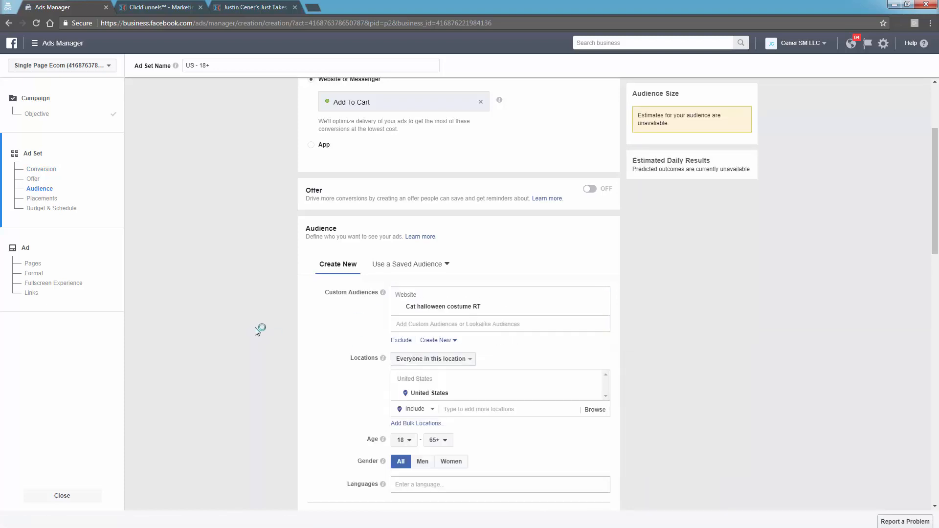
- Add Lookalike (US, 1%) - Cat halloween costume RT to the ad set's included custom audiences
{"action": "left_click", "coordinate": [461, 325]}
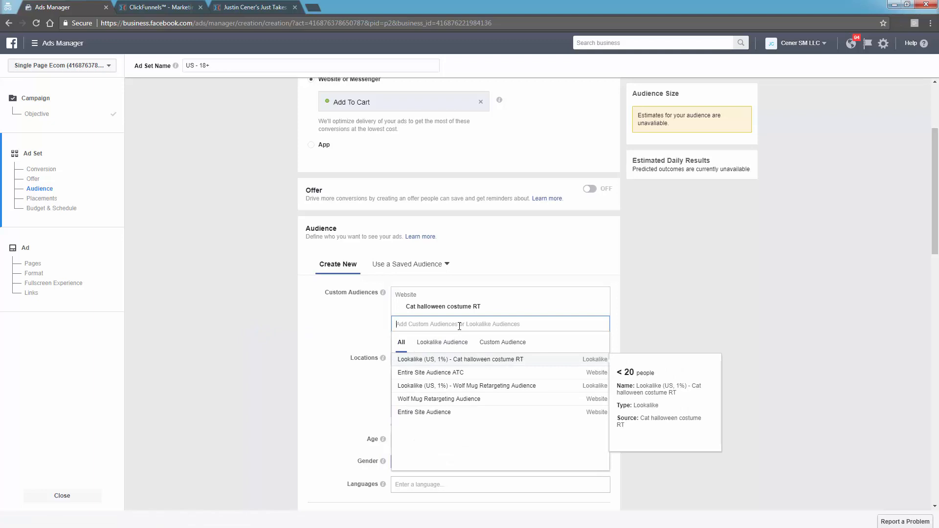
{"action": "left_click", "coordinate": [455, 360]}
{"action": "left_click", "coordinate": [319, 342]}
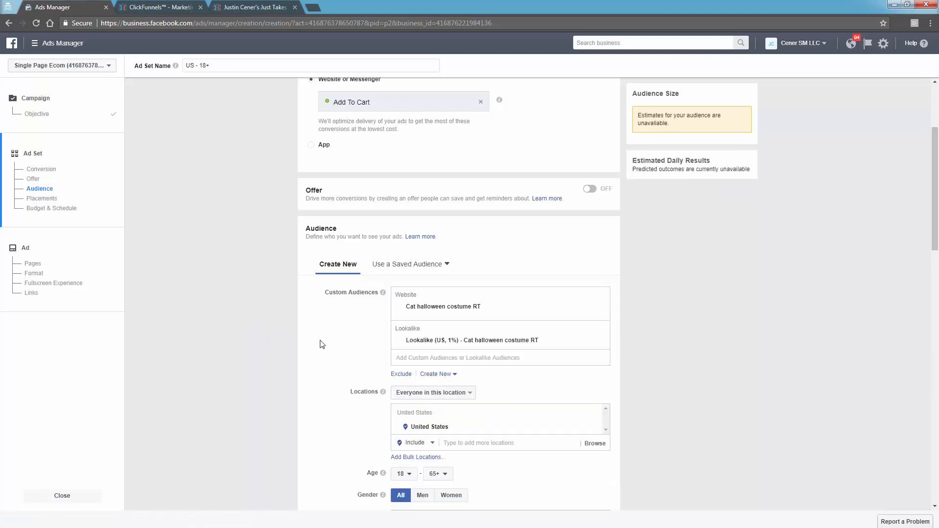
- Exclude the Lookalike (US, 1%) - Cat halloween costume RT audience from the ad set's targeting
{"action": "left_click", "coordinate": [401, 375]}
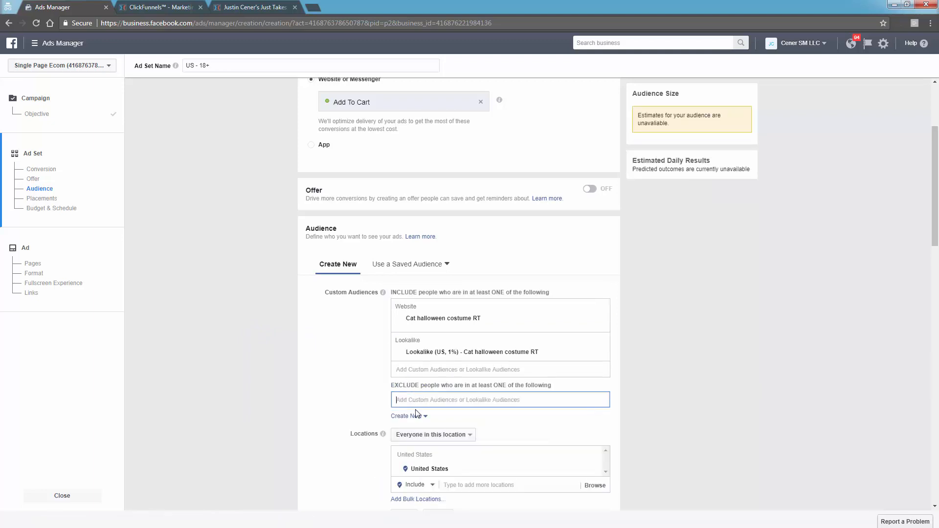
{"action": "left_click", "coordinate": [415, 436]}
{"action": "left_click", "coordinate": [359, 383]}
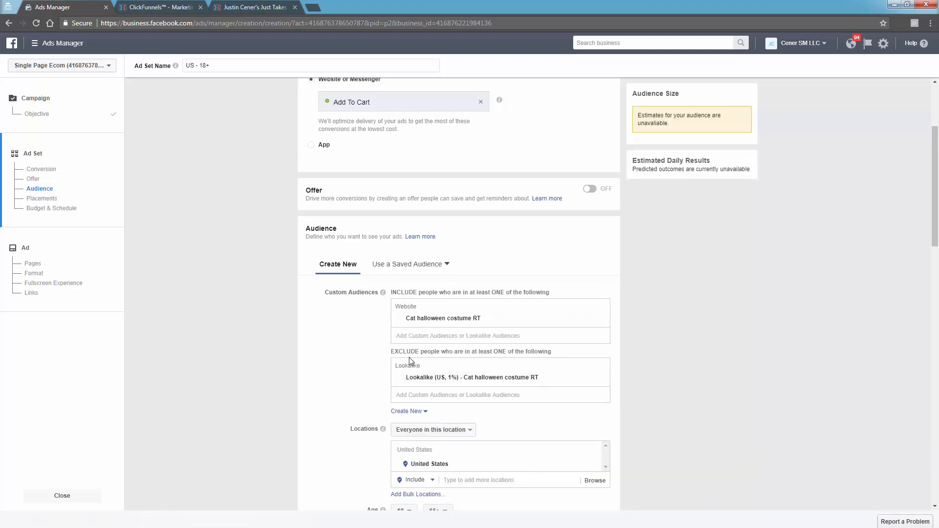
{"action": "scroll", "coordinate": [303, 377], "scroll_direction": "down", "scroll_amount": 3}
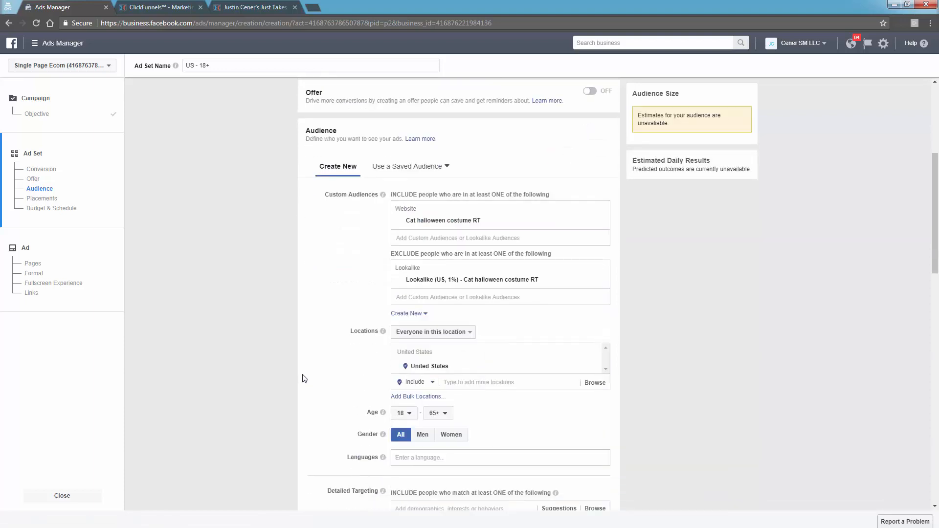
{"action": "scroll", "coordinate": [304, 377], "scroll_direction": "up", "scroll_amount": 2}
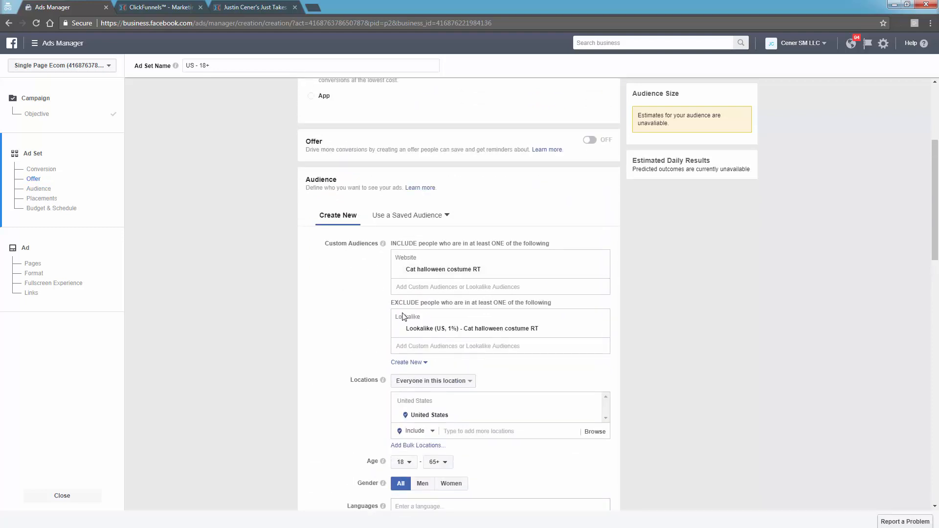
- Include Lookalike (US, 1%) - Cat halloween costume RT instead of excluding it, and remove the Cat halloween costume RT website audience
{"action": "scroll", "coordinate": [403, 317], "scroll_direction": "down", "scroll_amount": 2}
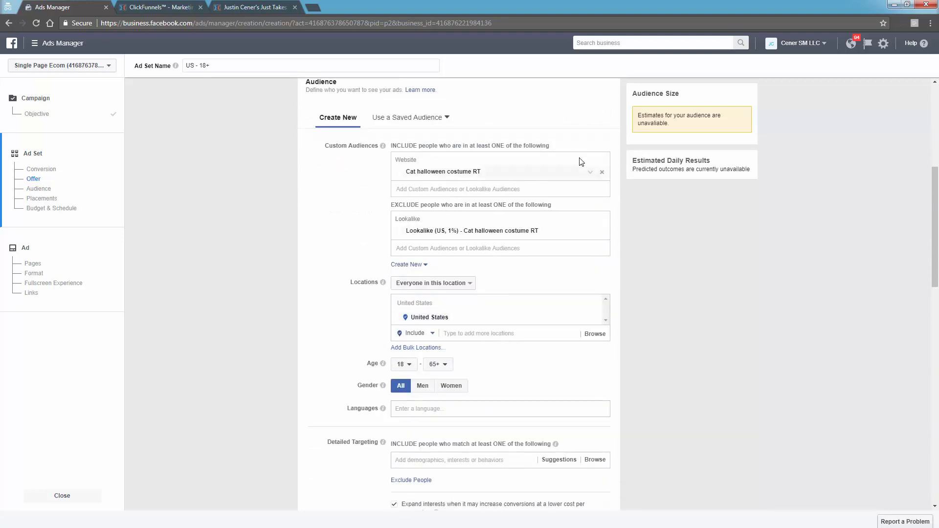
{"action": "left_click", "coordinate": [532, 191]}
{"action": "left_click", "coordinate": [536, 222]}
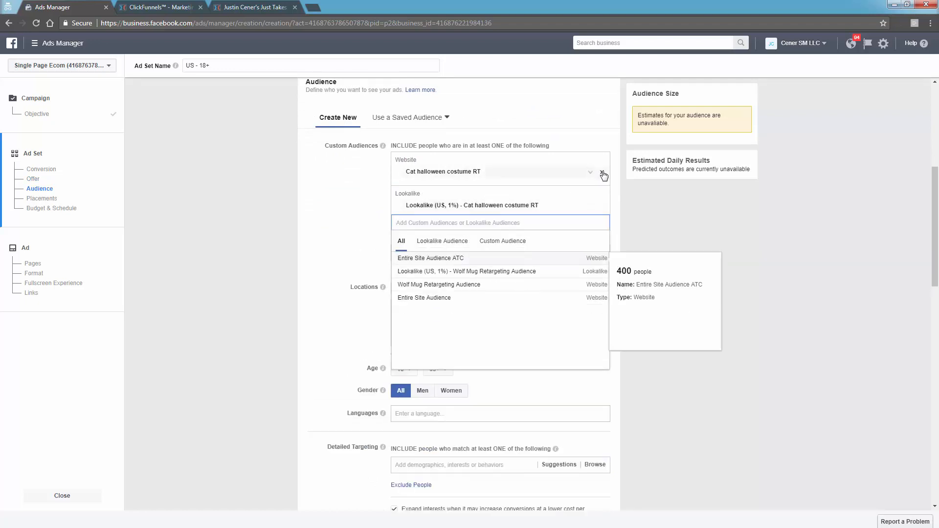
{"action": "left_click", "coordinate": [602, 172]}
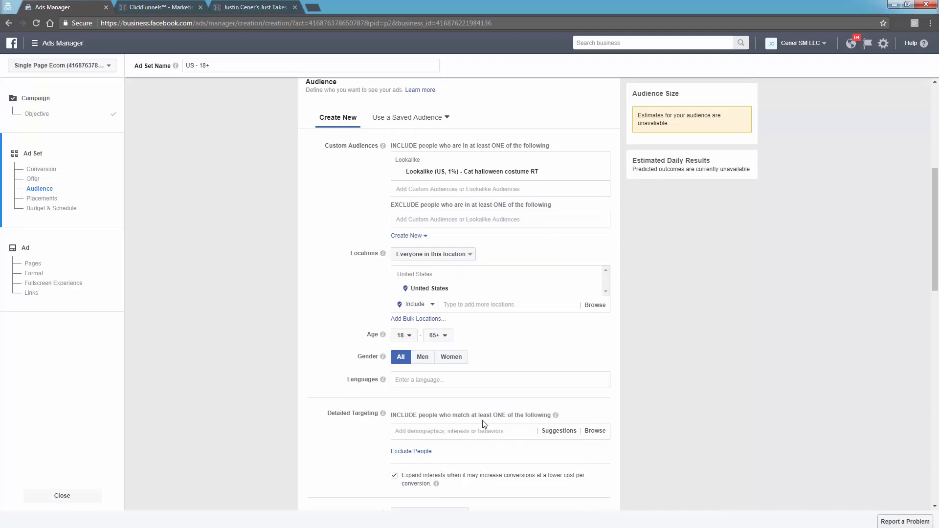
- Add the Cats interest under Hobbies and activities > Pets to the ad set's included detailed targeting
{"action": "left_click", "coordinate": [425, 437]}
{"action": "type", "text": "cats"}
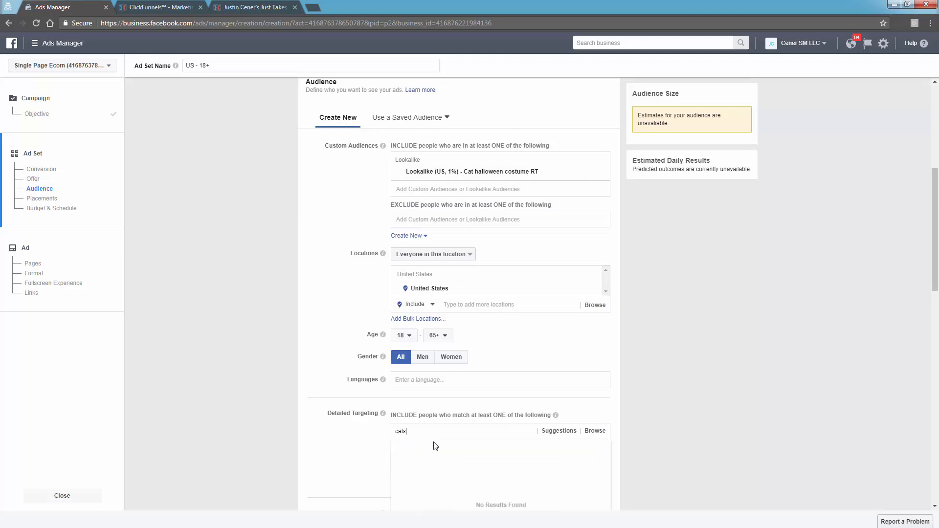
{"action": "left_click", "coordinate": [435, 447]}
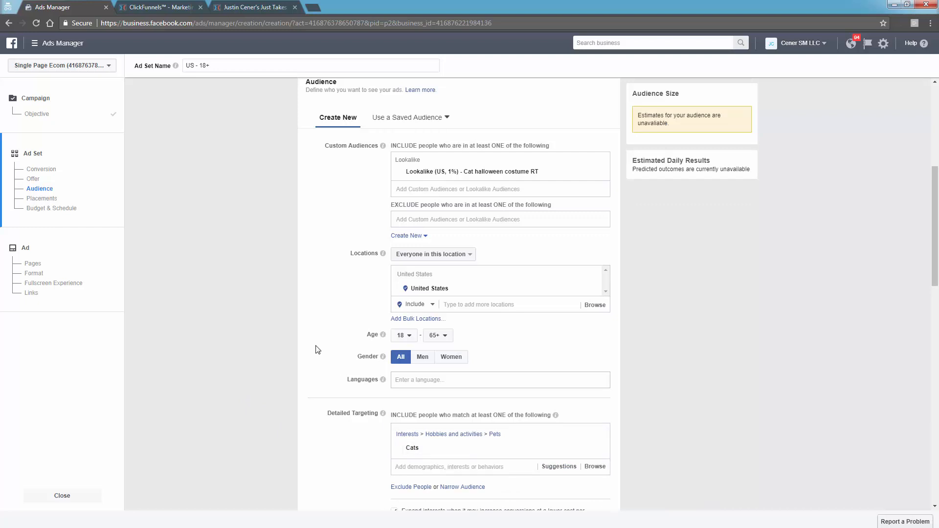
{"action": "scroll", "coordinate": [318, 350], "scroll_direction": "up", "scroll_amount": 3}
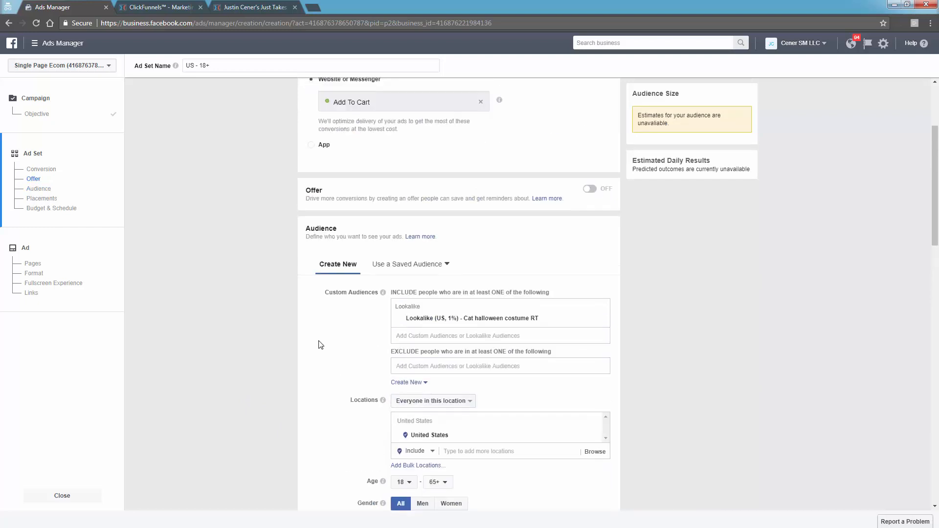